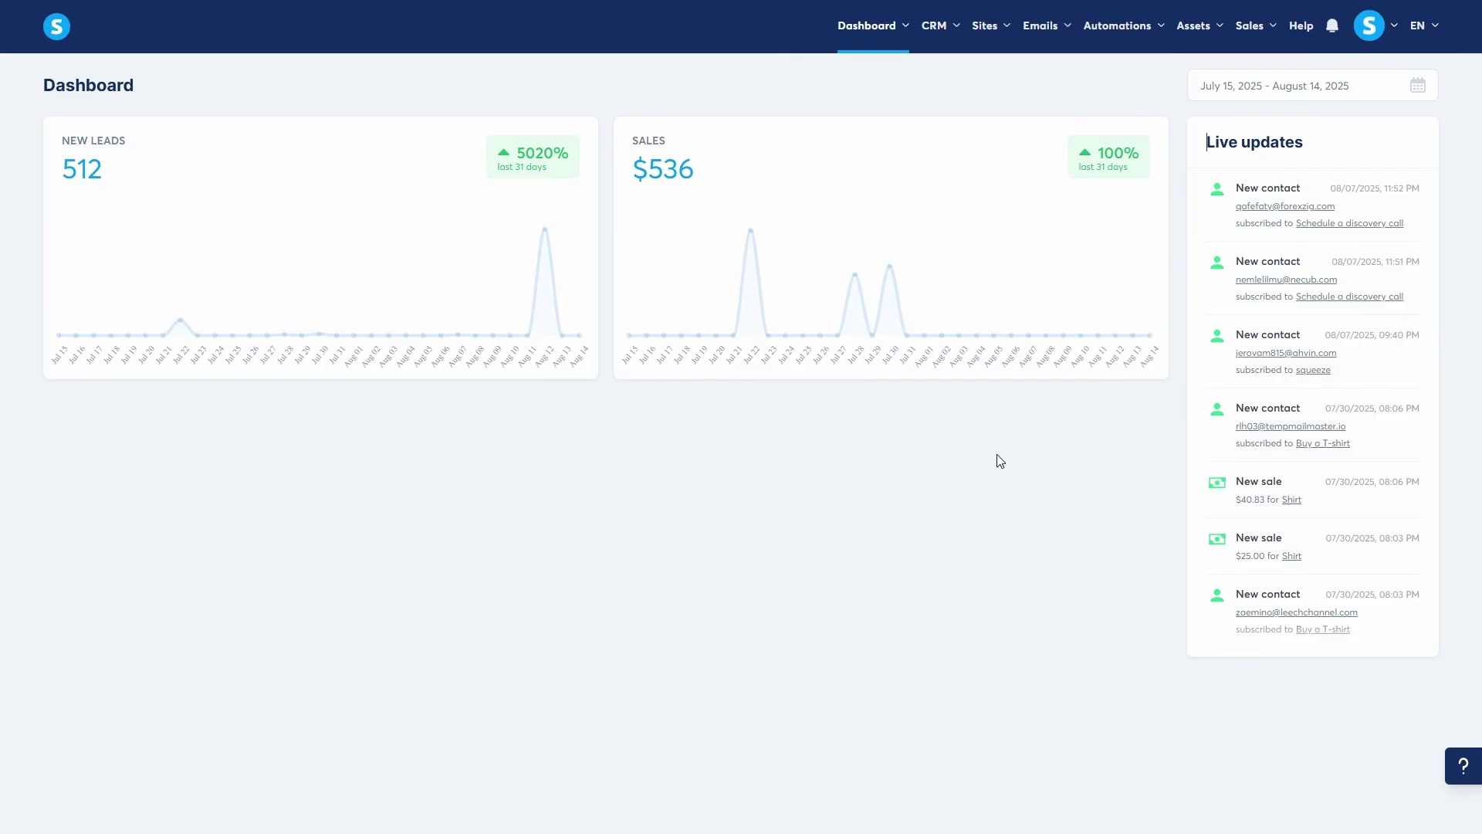
Display the Automations menu's Rules and Workflows entries from the dashboard.
{"action": "mouse_move", "coordinate": [1163, 33]}
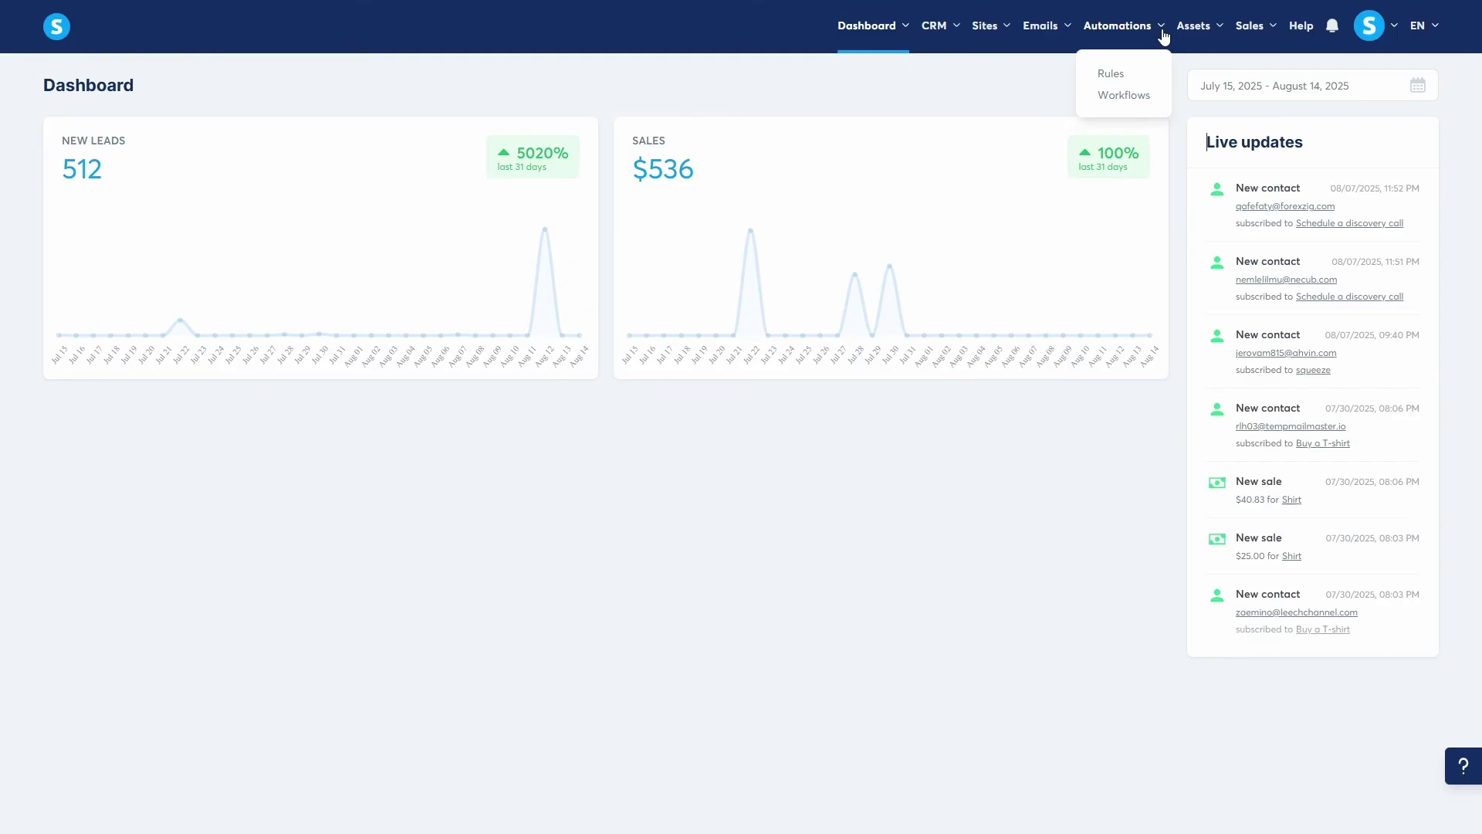
Create a new rule with a New sale trigger for Sales funnel, step Order Form.
{"action": "left_click", "coordinate": [1113, 75]}
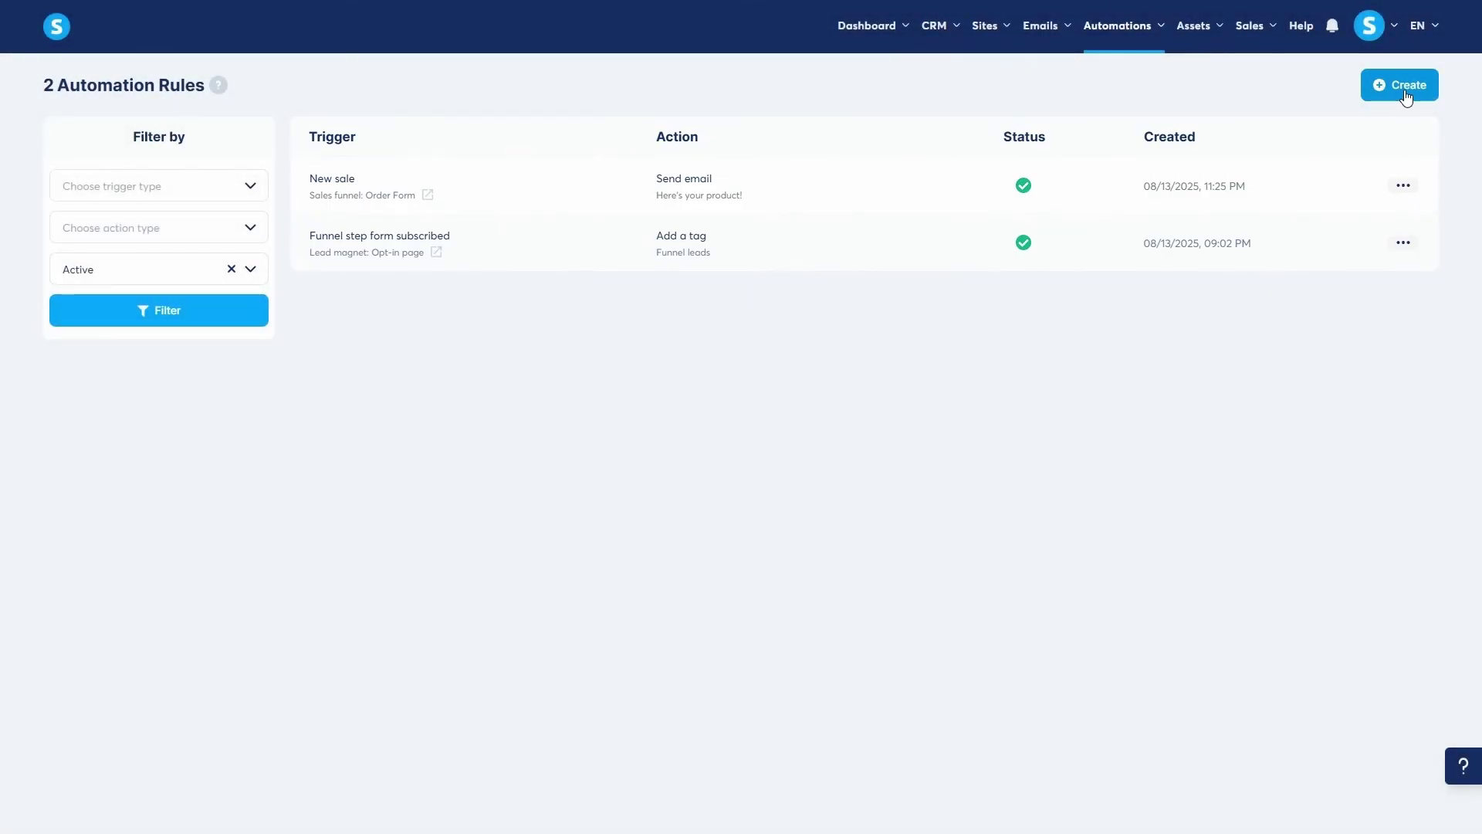
{"action": "left_click", "coordinate": [1406, 86]}
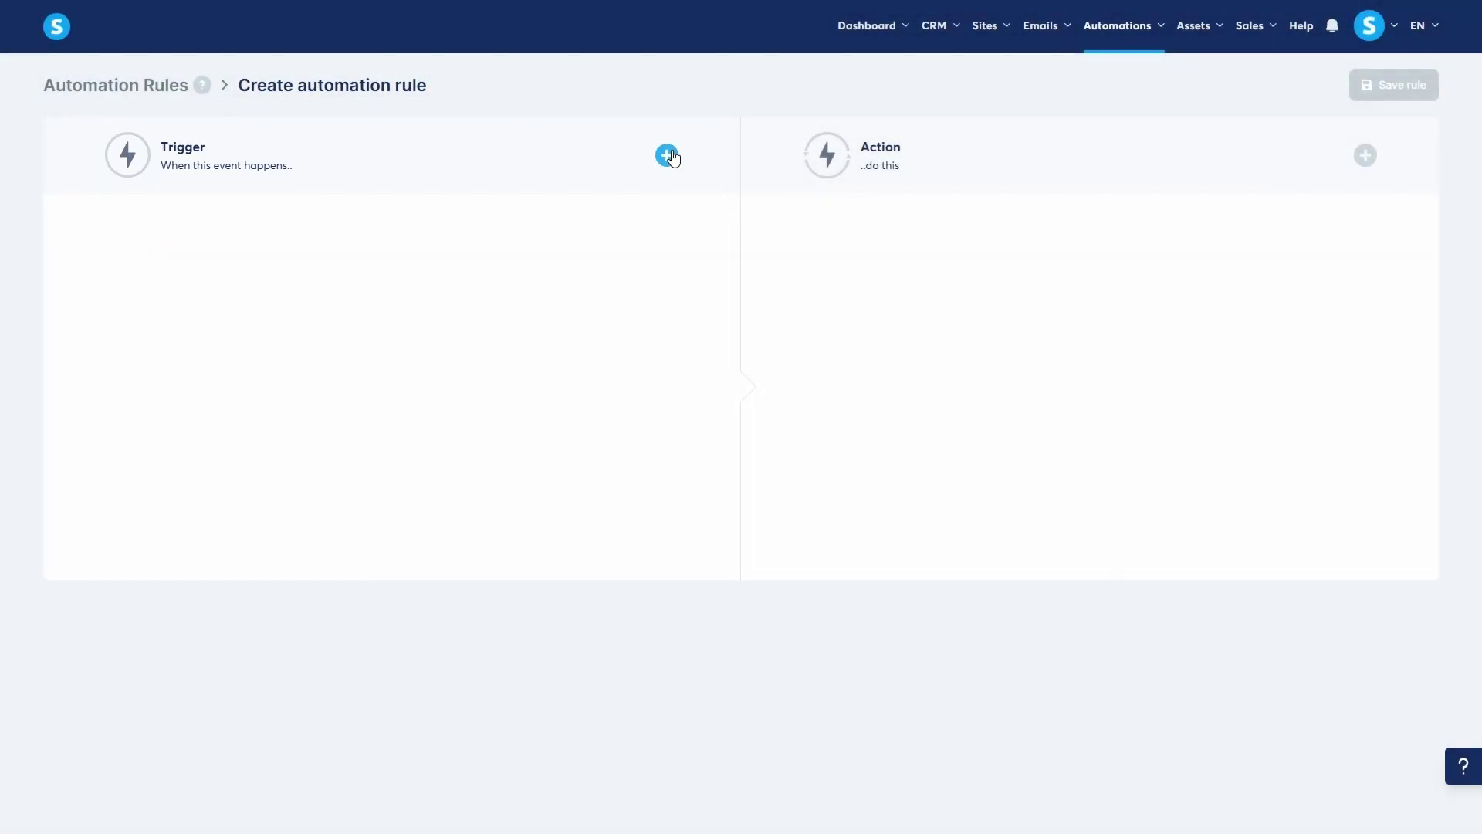
{"action": "left_click", "coordinate": [667, 155]}
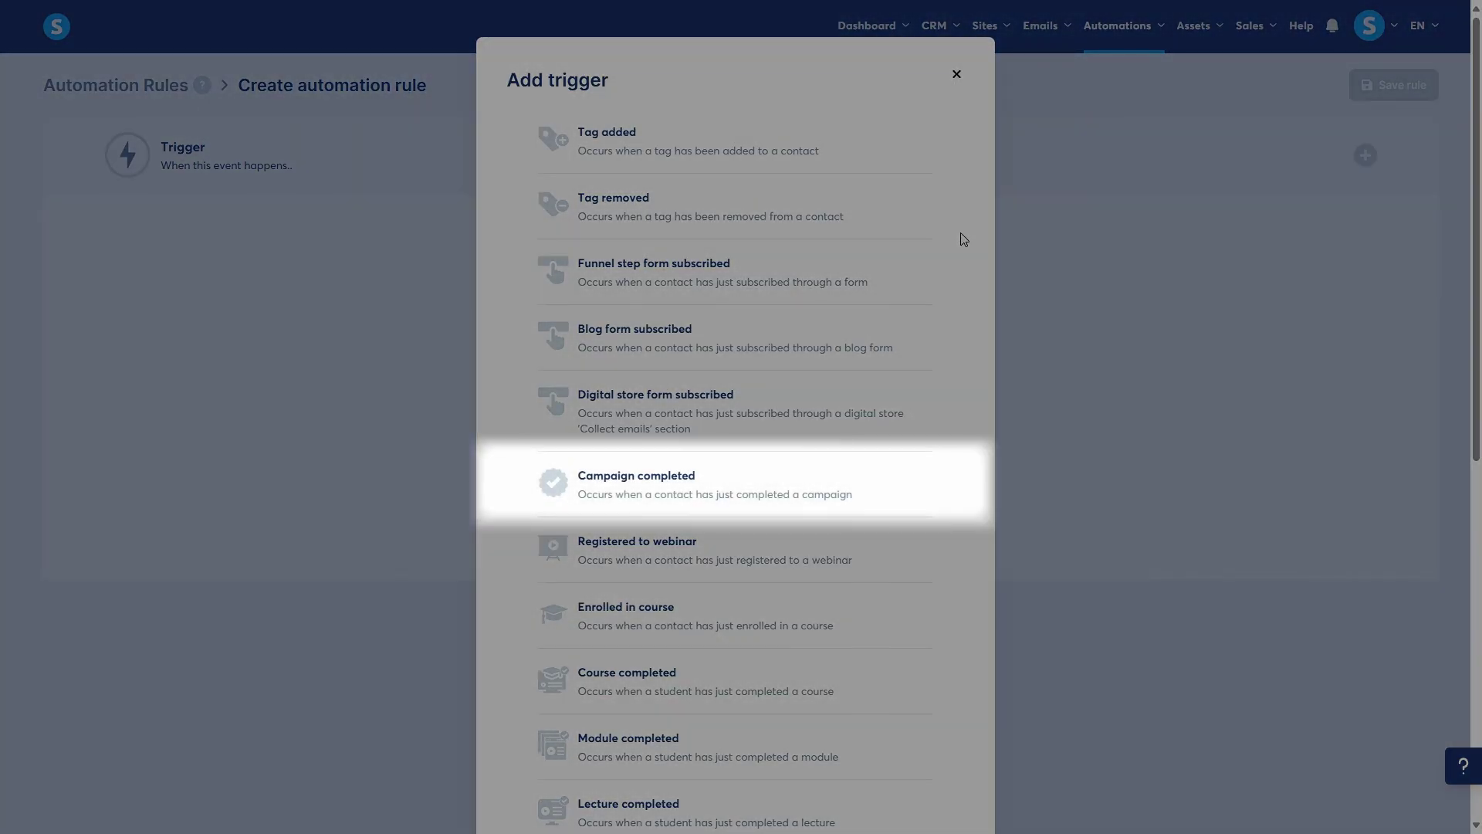
{"action": "scroll", "coordinate": [963, 240], "scroll_direction": "down", "scroll_amount": 6}
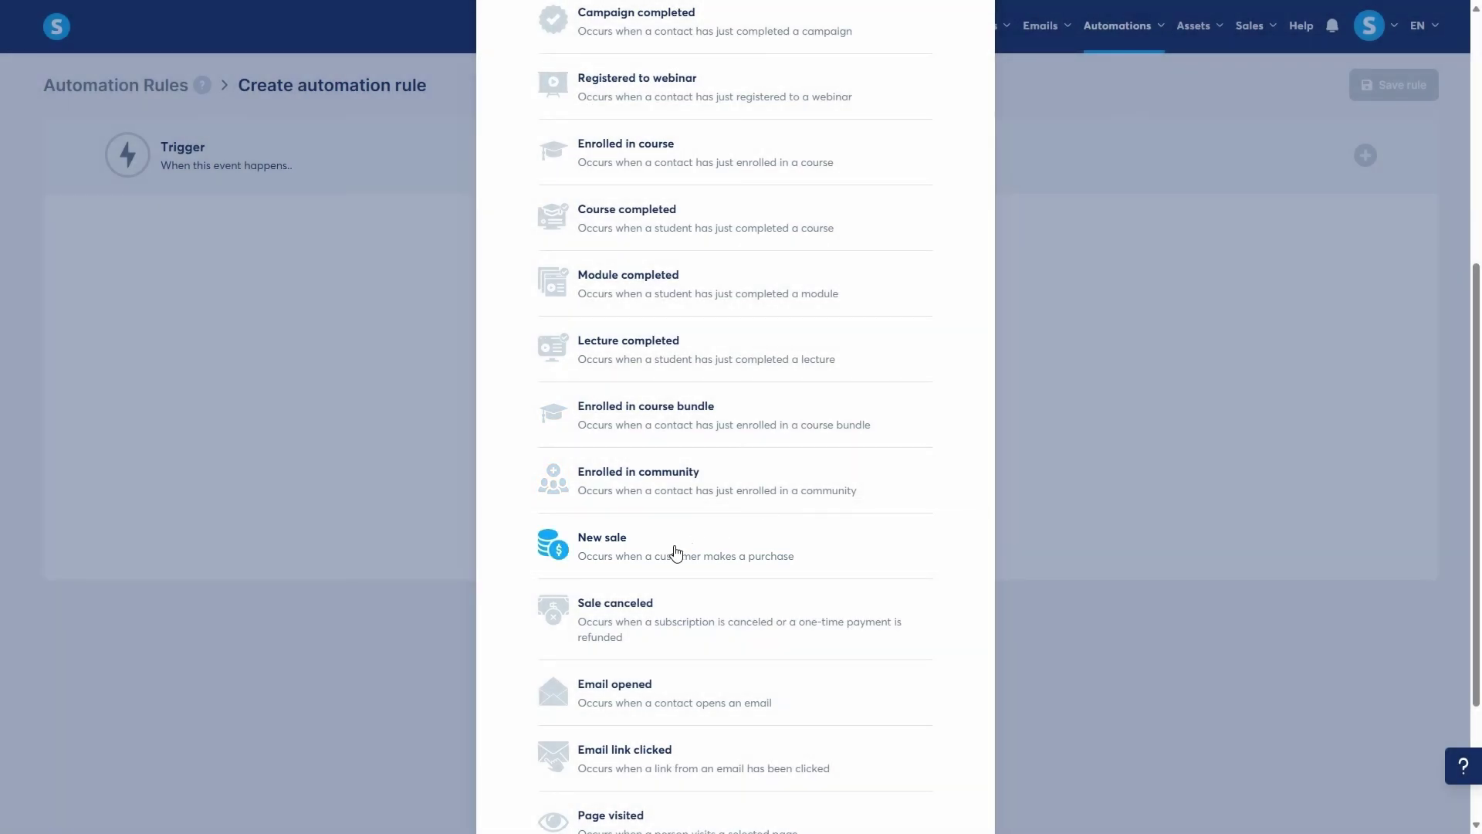
{"action": "left_click", "coordinate": [676, 553]}
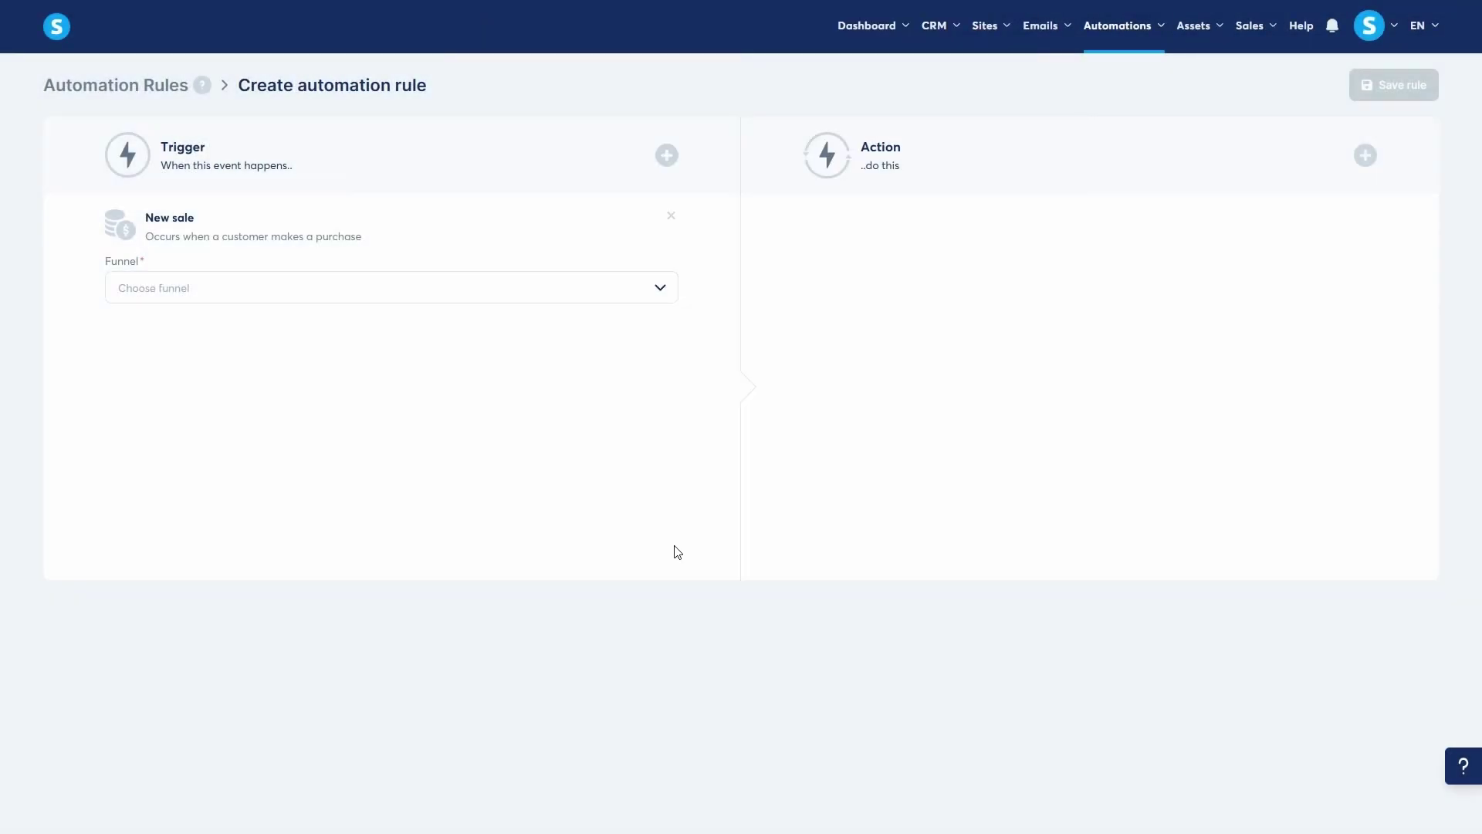
{"action": "left_click", "coordinate": [630, 290]}
{"action": "left_click", "coordinate": [460, 321]}
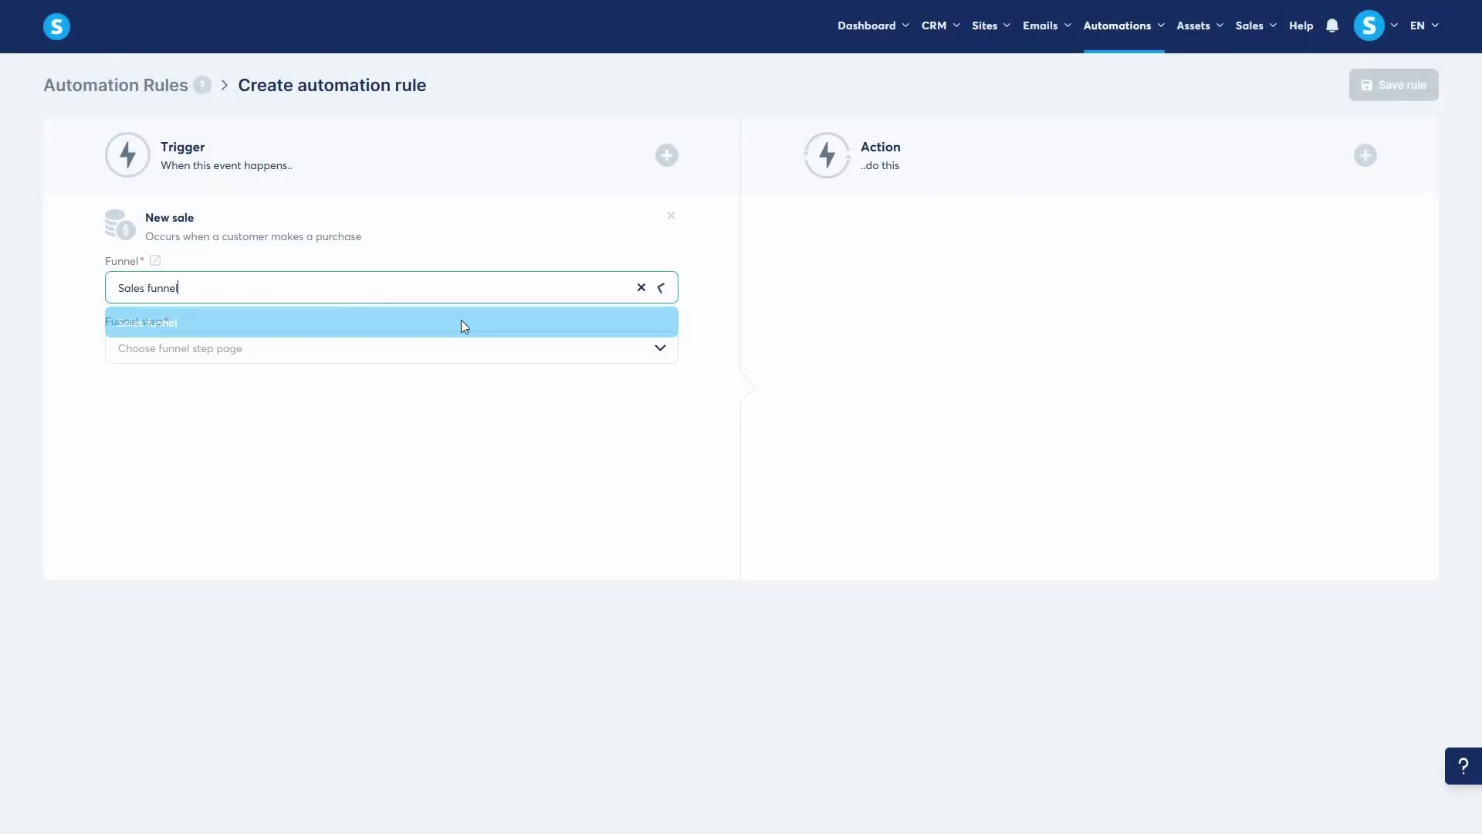
{"action": "left_click", "coordinate": [426, 353]}
{"action": "left_click", "coordinate": [353, 383]}
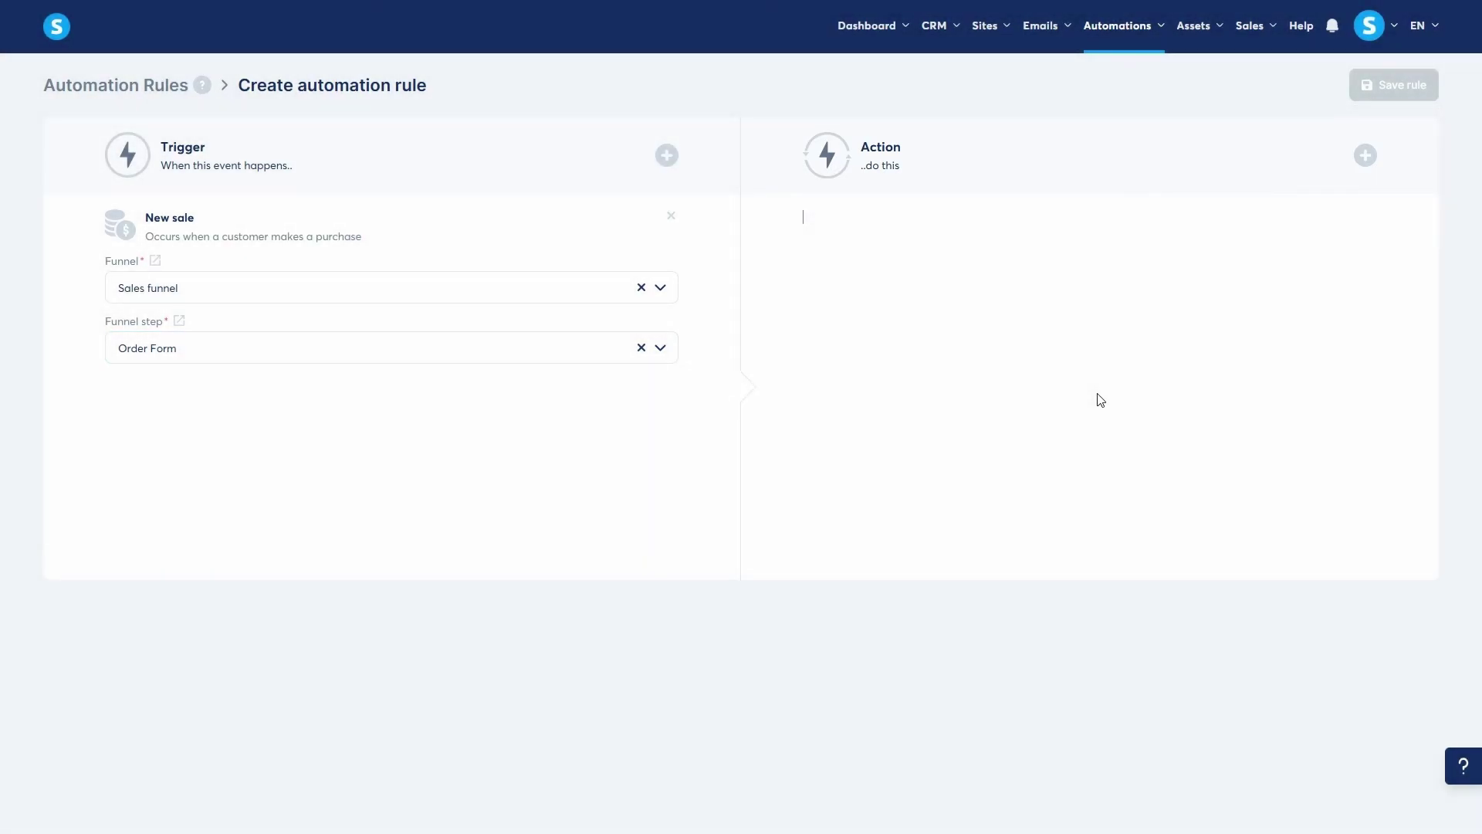
Add an action tagging the buyer with the Customers tag.
{"action": "left_click", "coordinate": [1365, 155]}
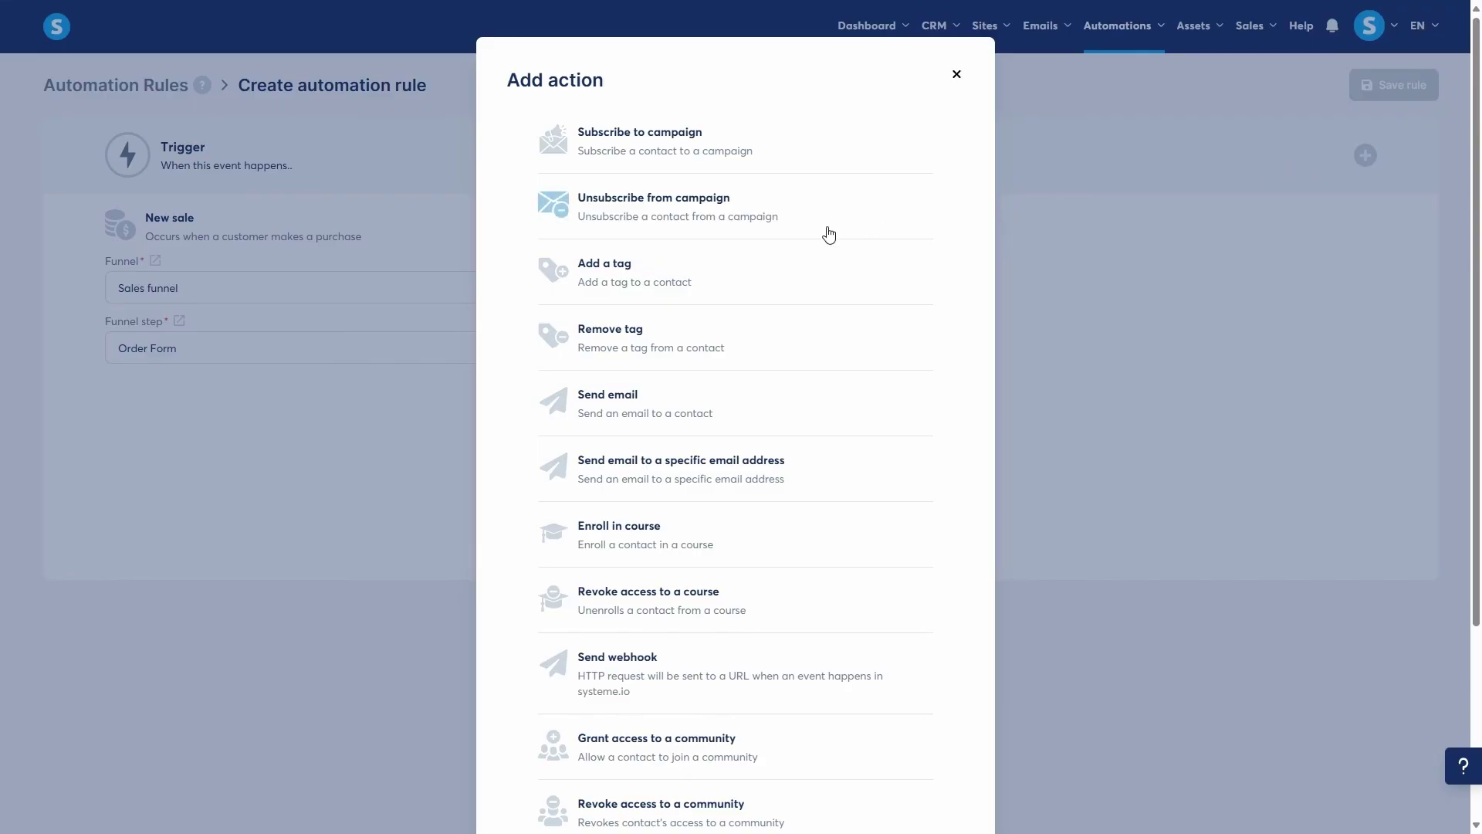
{"action": "left_click", "coordinate": [630, 279]}
{"action": "left_click", "coordinate": [979, 293]}
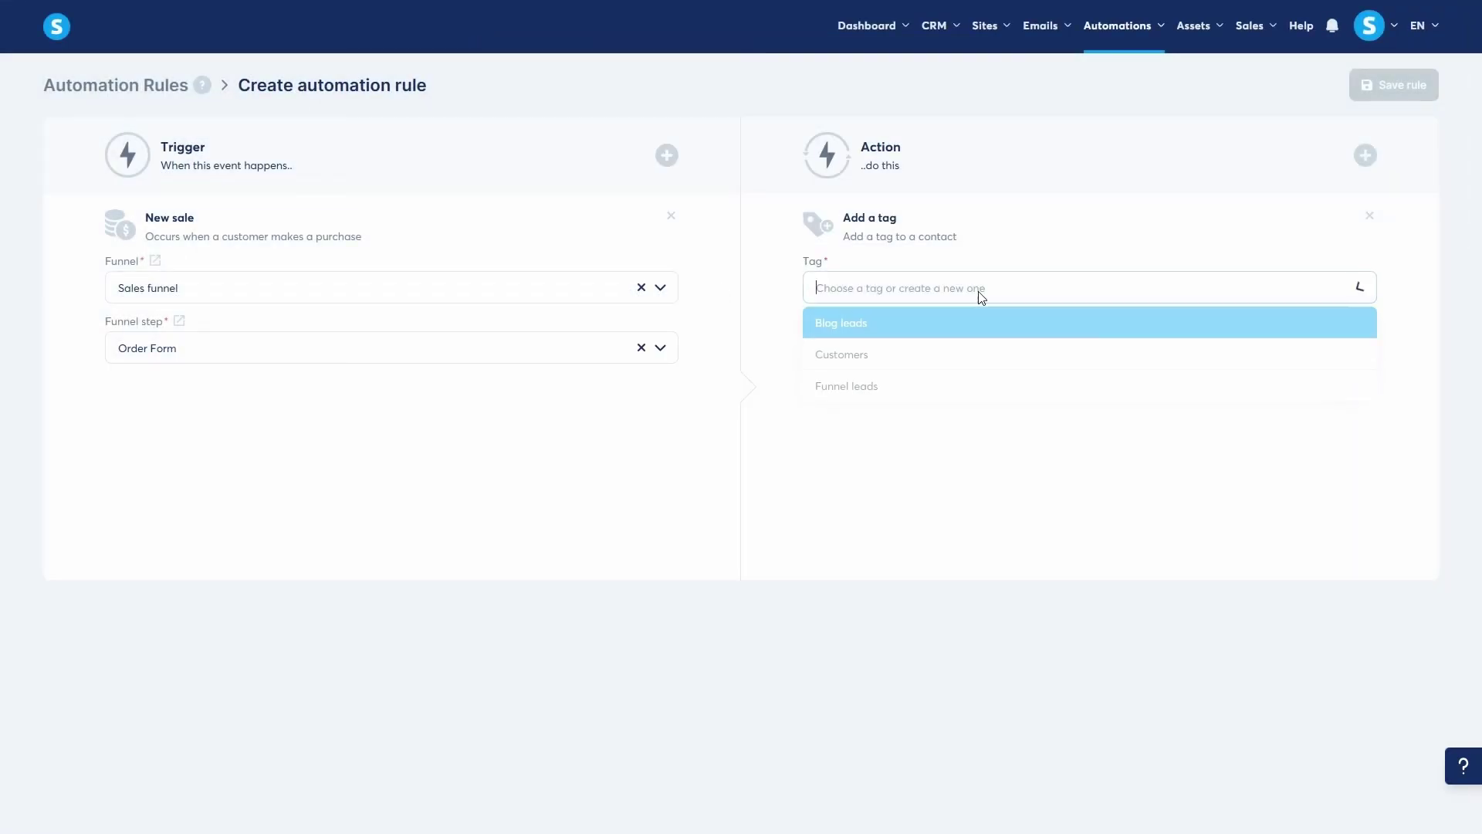
{"action": "left_click", "coordinate": [962, 355]}
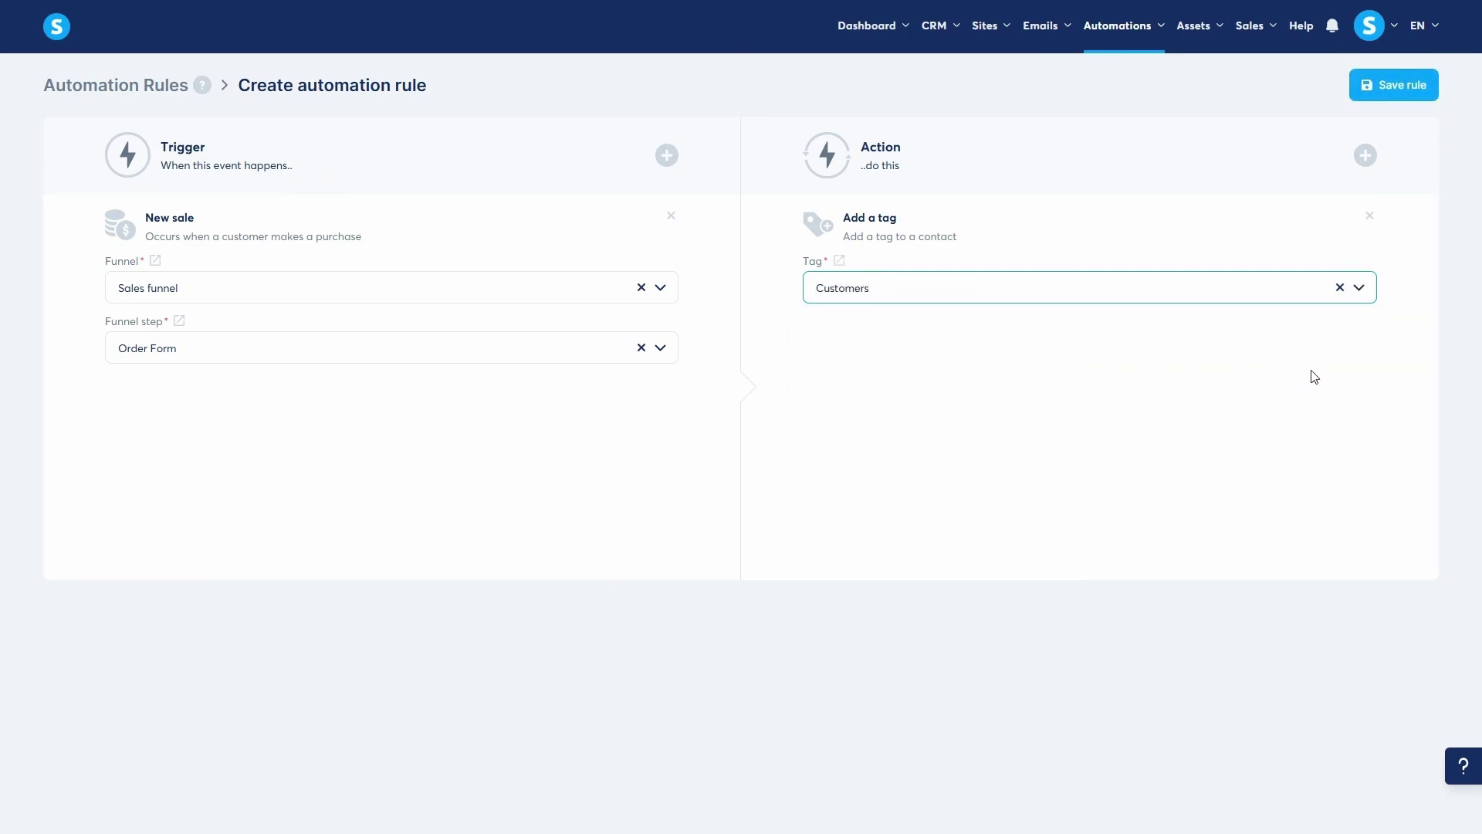
Add a Subscribe to campaign action for Onboarding campaign.
{"action": "left_click", "coordinate": [1364, 155]}
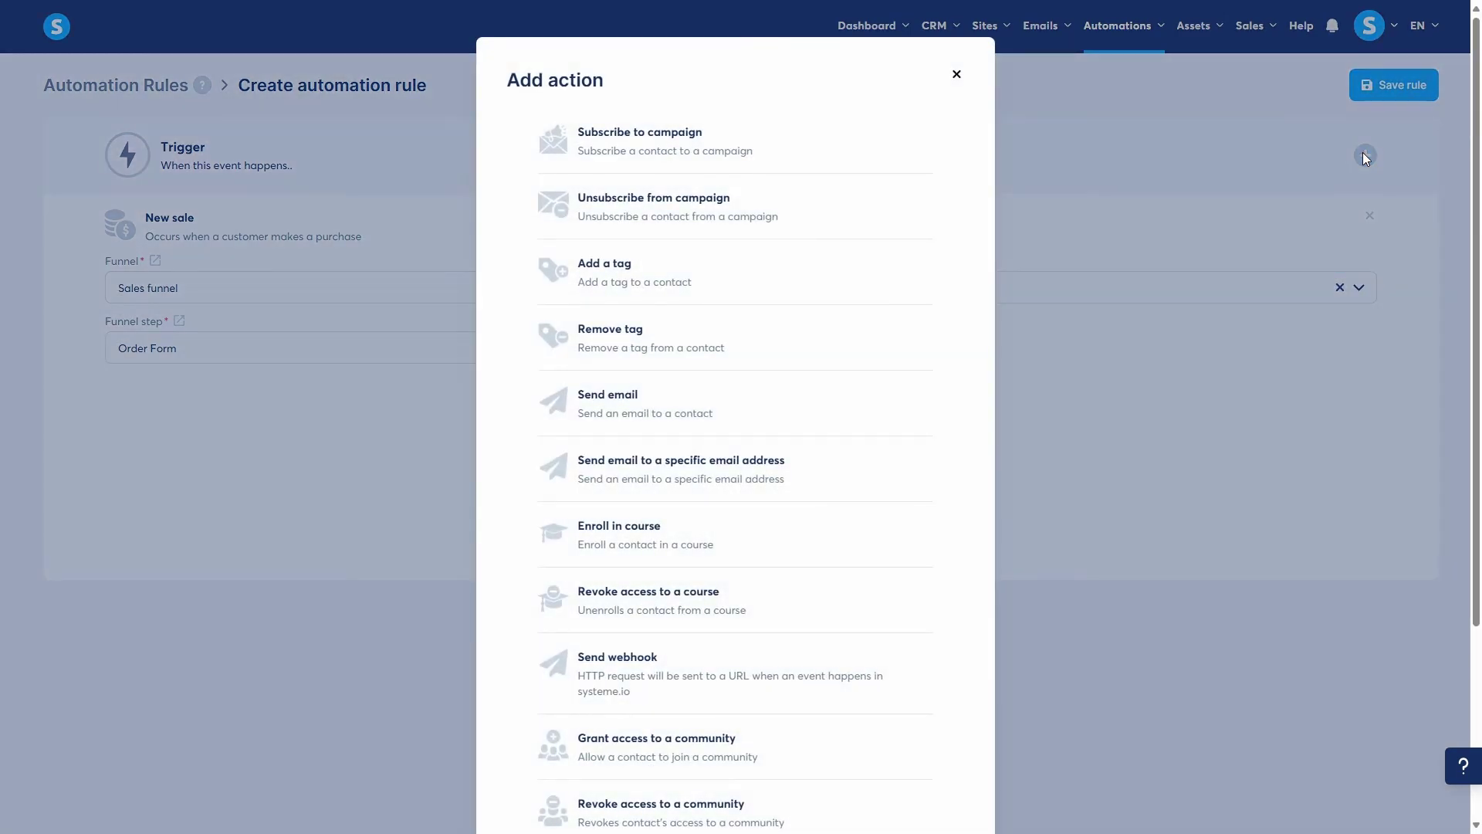
{"action": "left_click", "coordinate": [722, 157]}
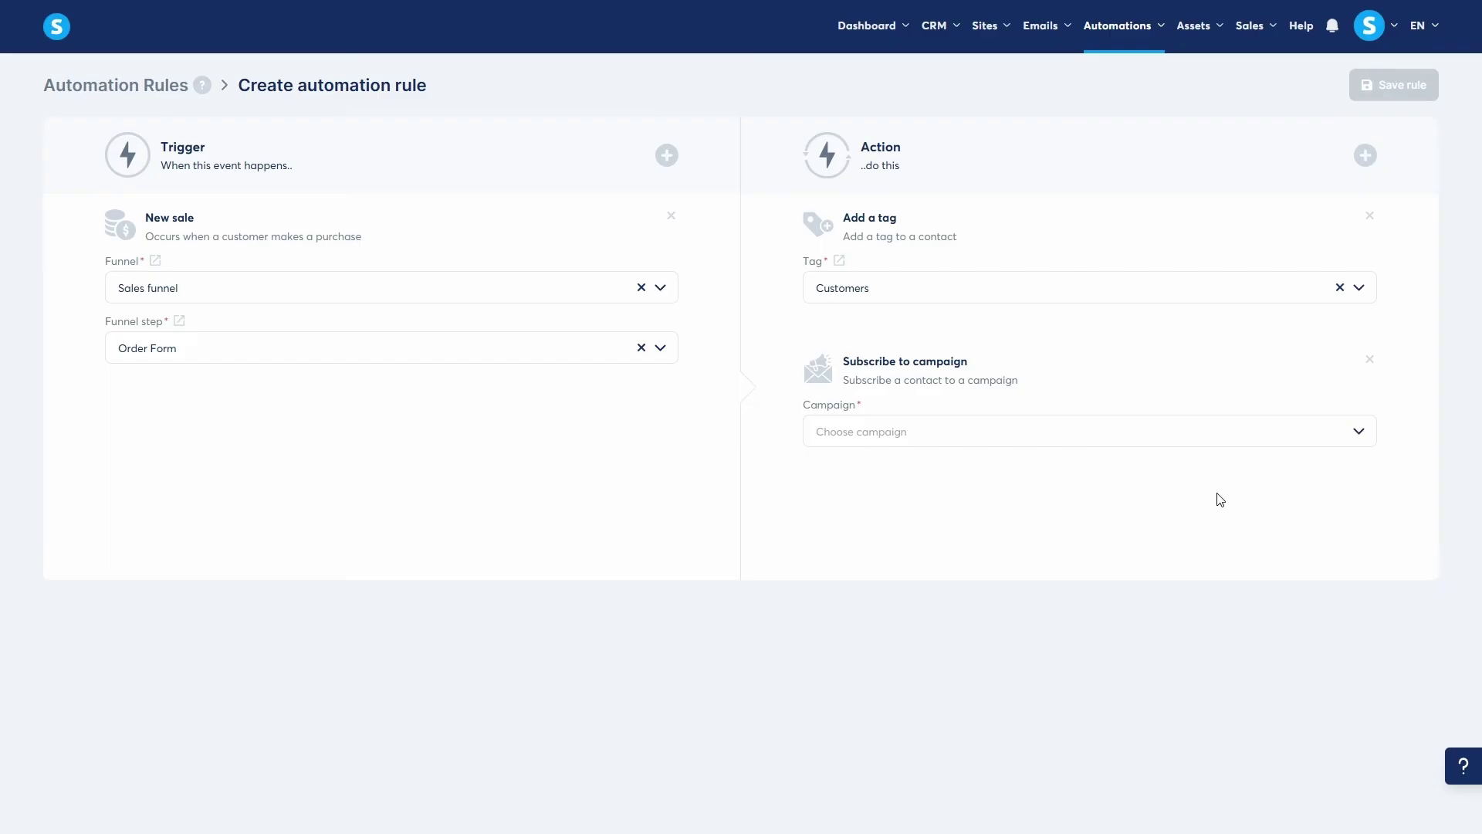
{"action": "left_click", "coordinate": [1242, 441]}
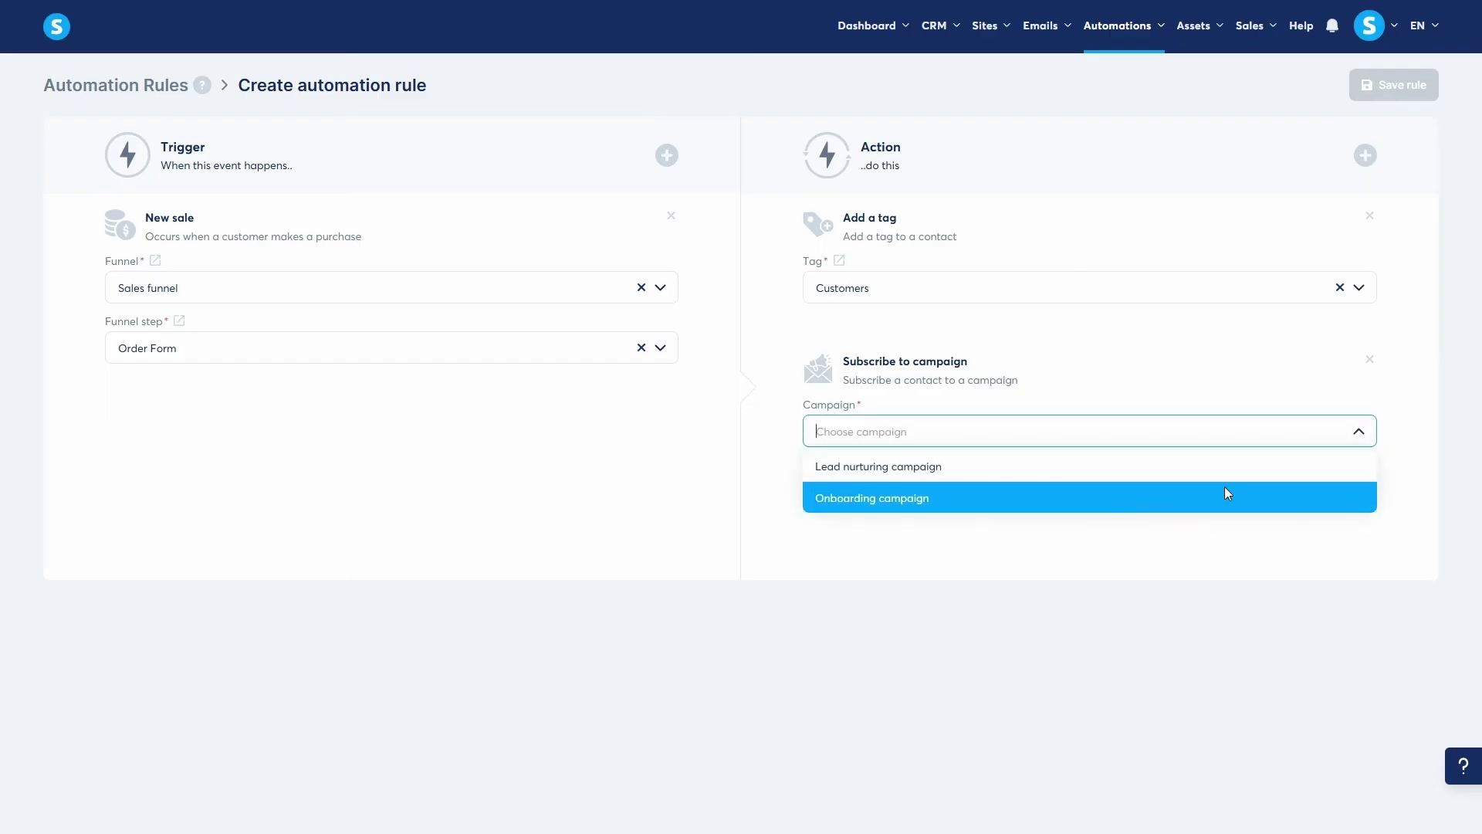
{"action": "left_click", "coordinate": [1225, 488]}
Add a Send email to a specific address action using the New sale! email.
{"action": "left_click", "coordinate": [1367, 154]}
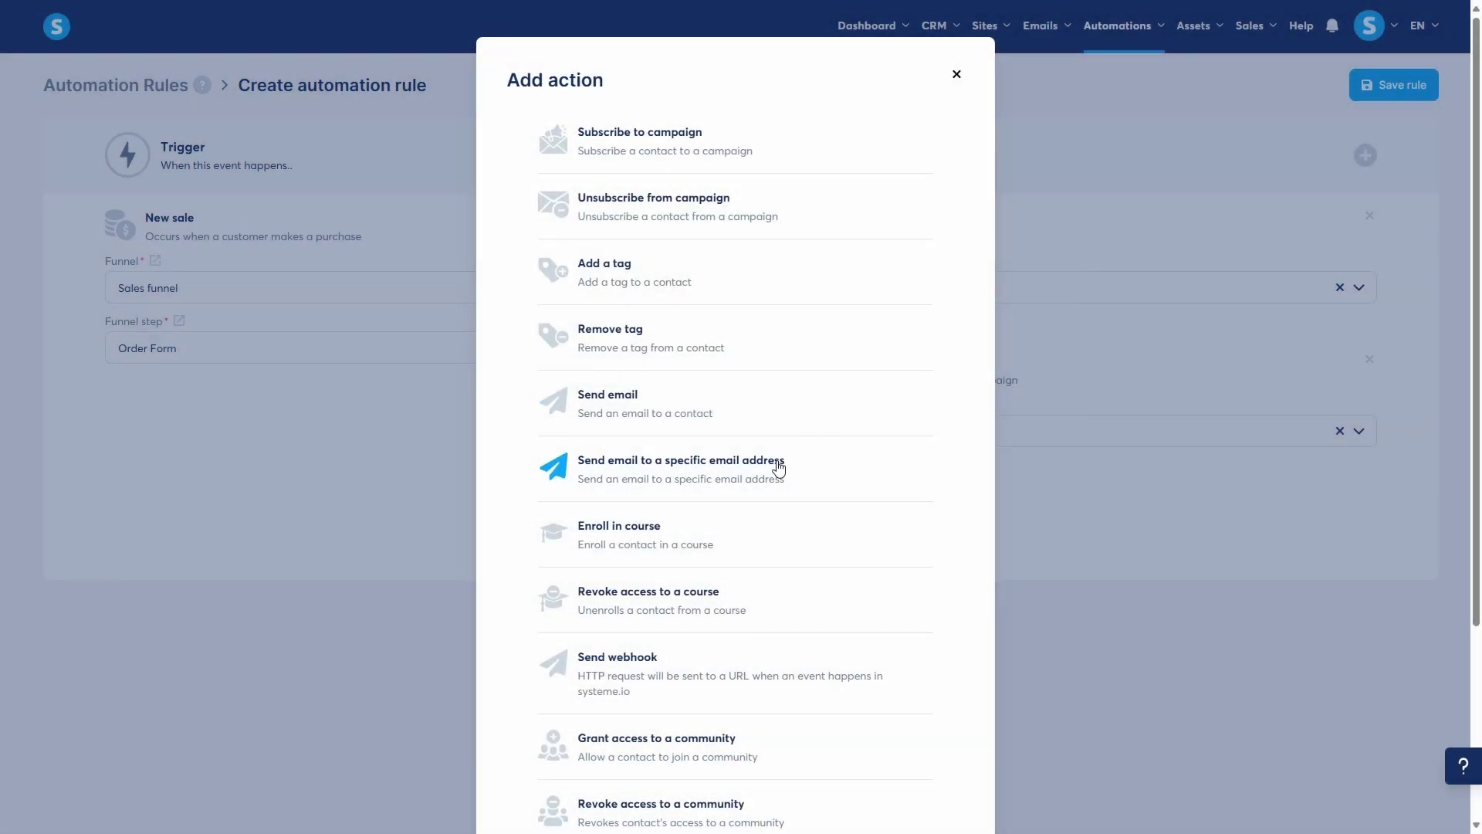
{"action": "left_click", "coordinate": [778, 465]}
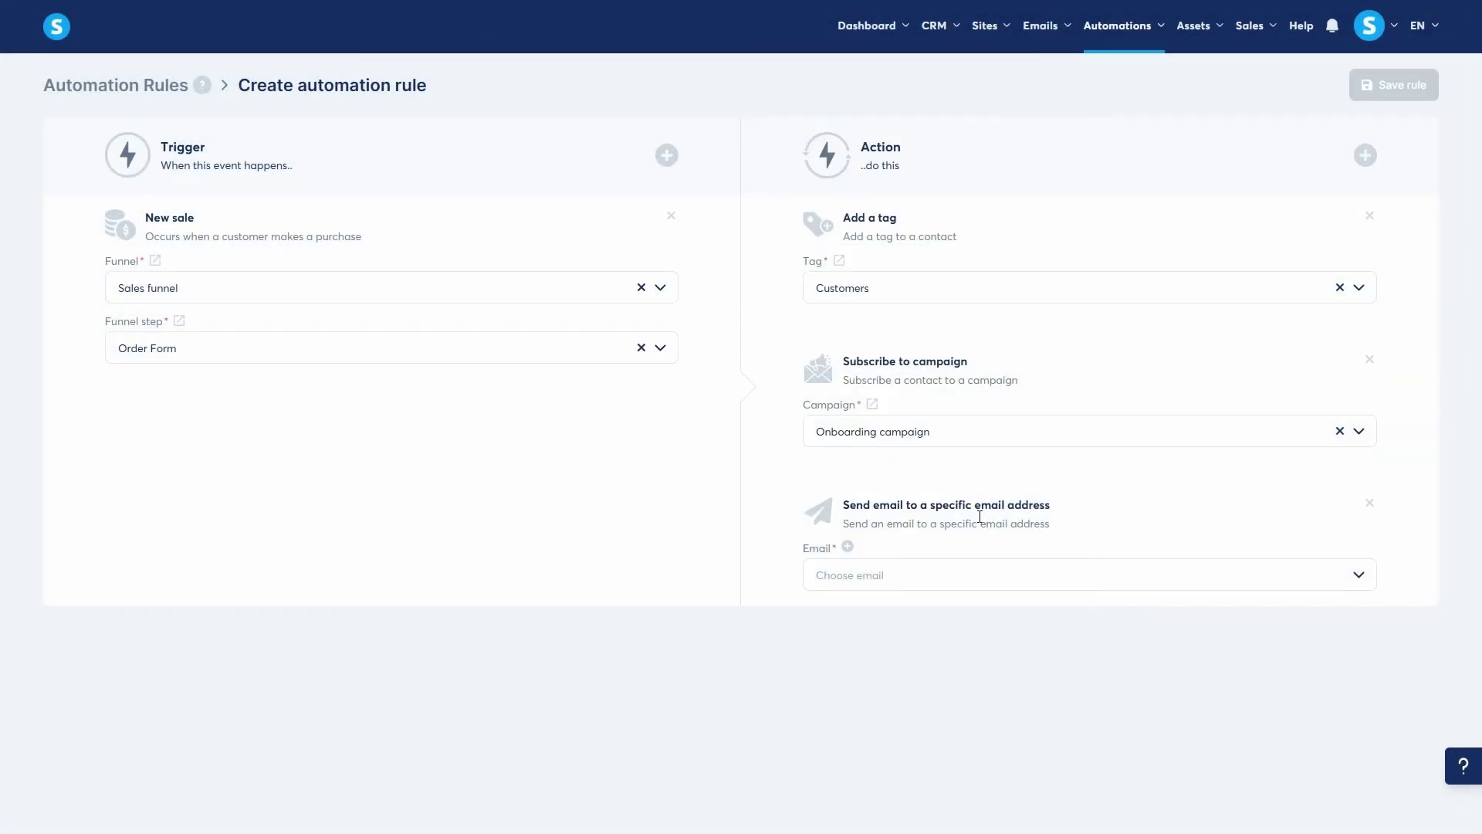
{"action": "left_click", "coordinate": [1232, 578]}
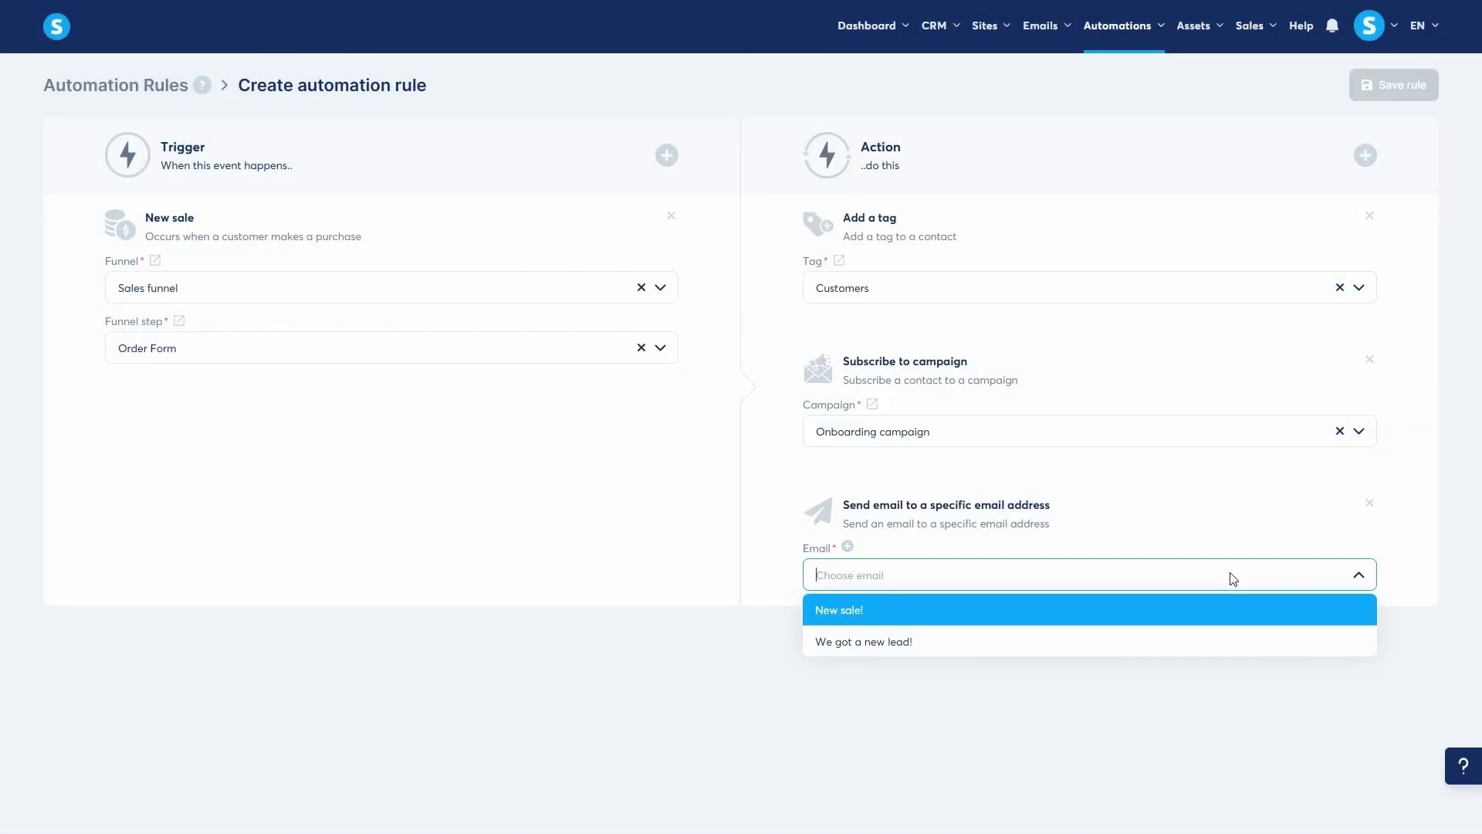
{"action": "left_click", "coordinate": [1183, 608]}
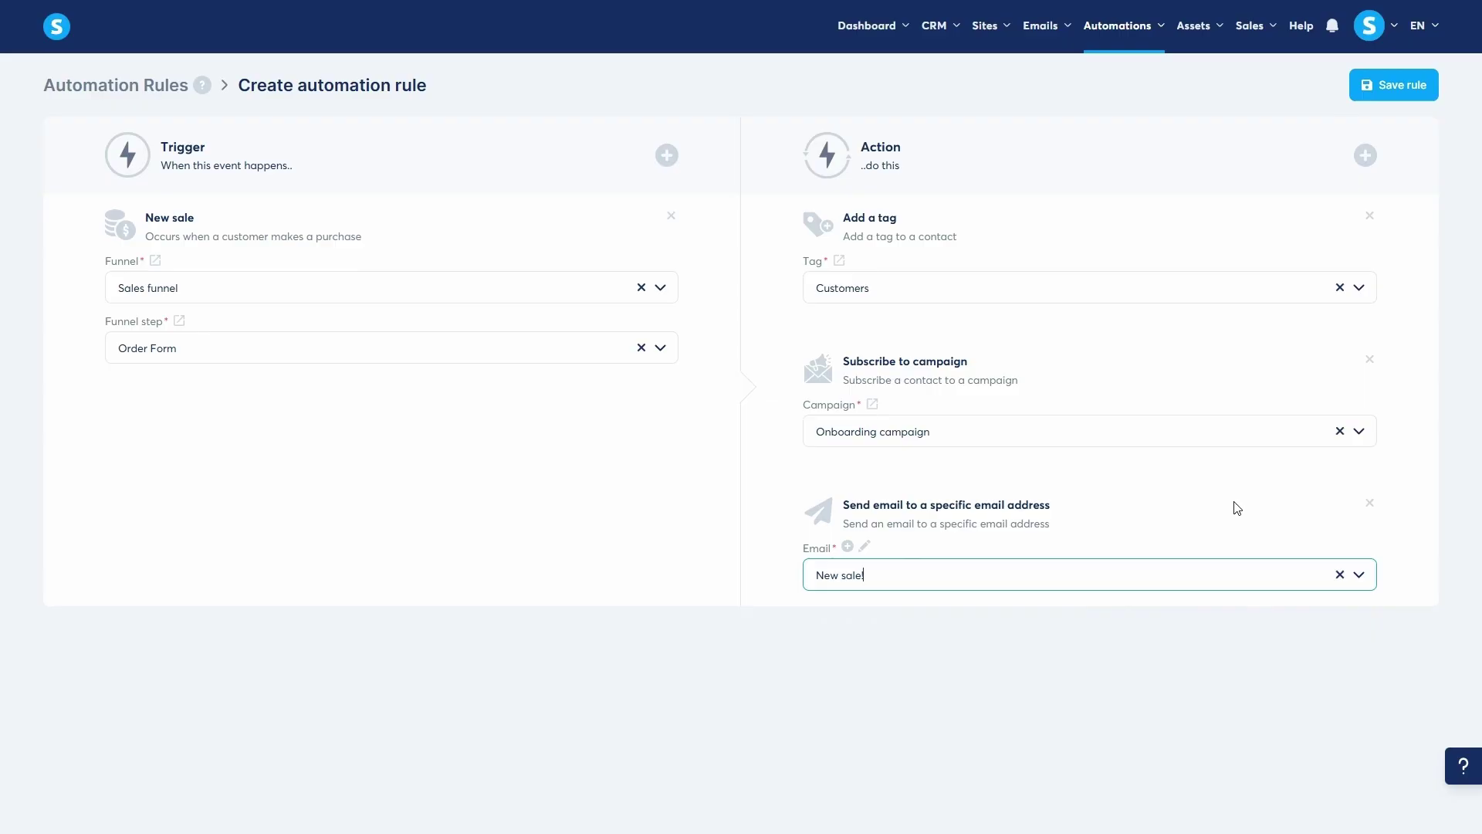
Save the New sale rule and bring the Automations menu back up.
{"action": "left_click", "coordinate": [1365, 74]}
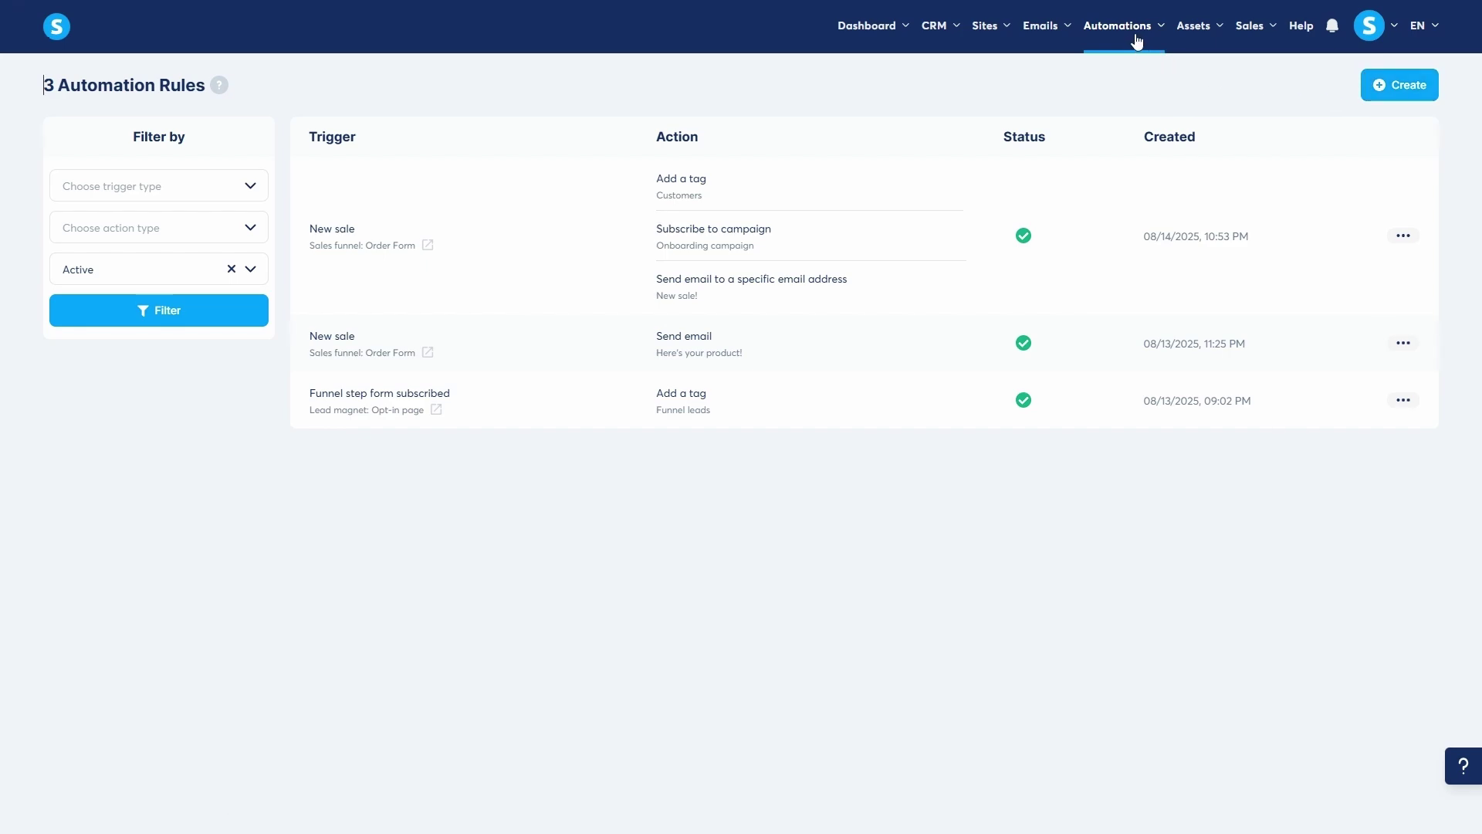
{"action": "mouse_move", "coordinate": [1135, 36]}
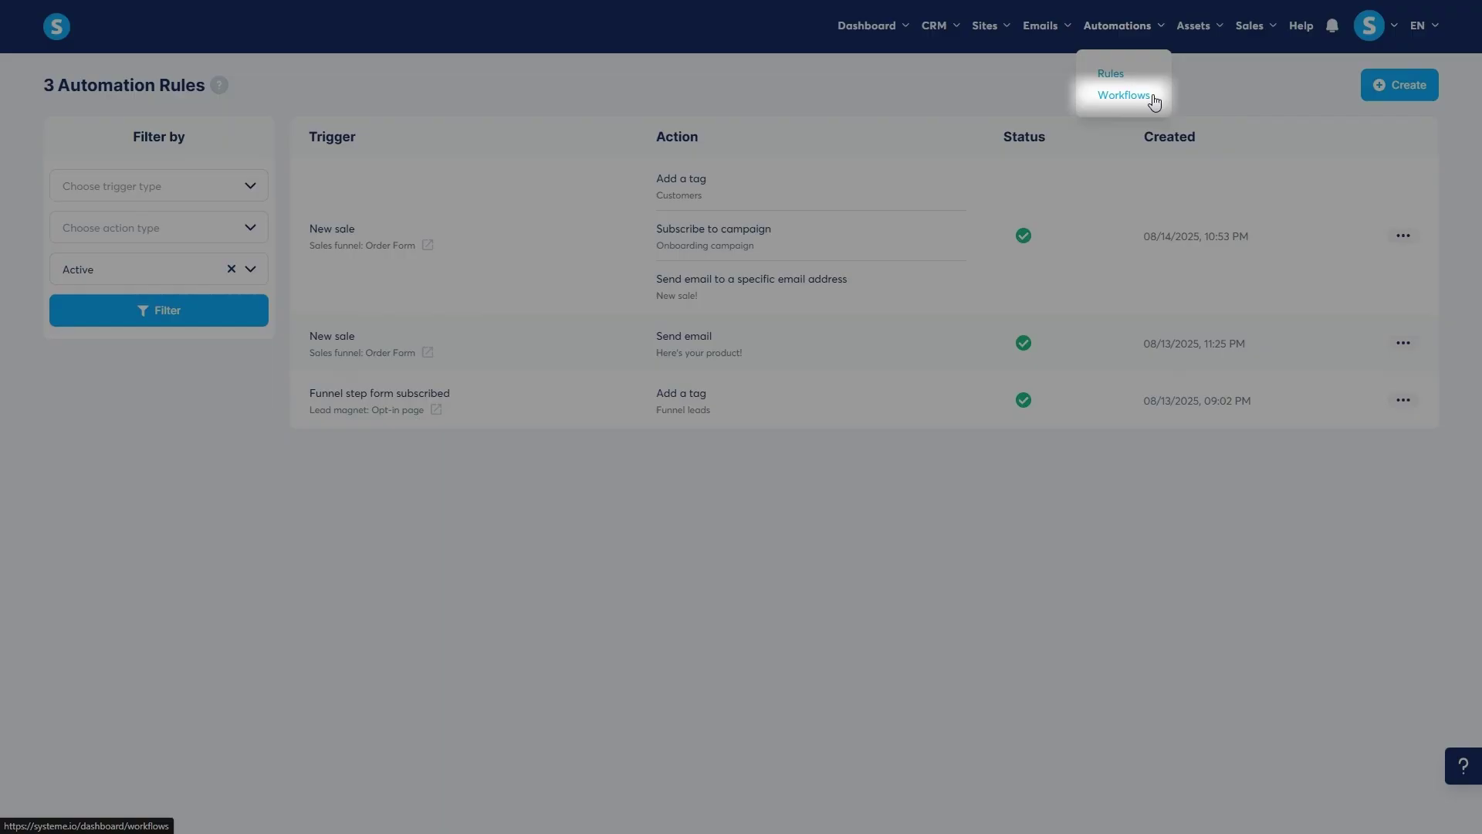
From the Workflows list, create a workflow named 'Lead nurturing' and open it in the builder.
{"action": "left_click", "coordinate": [1144, 105]}
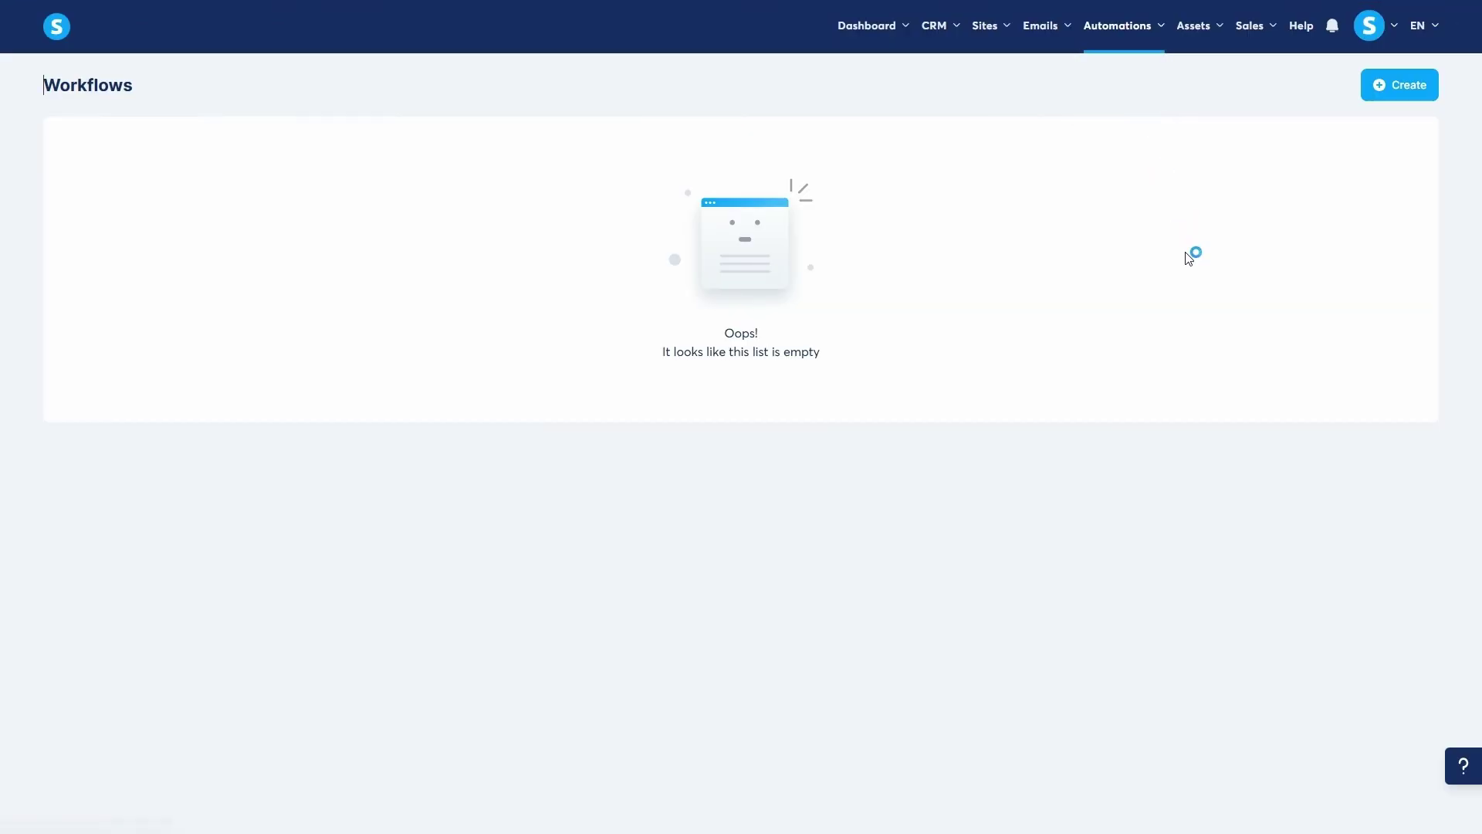
{"action": "left_click", "coordinate": [1399, 85]}
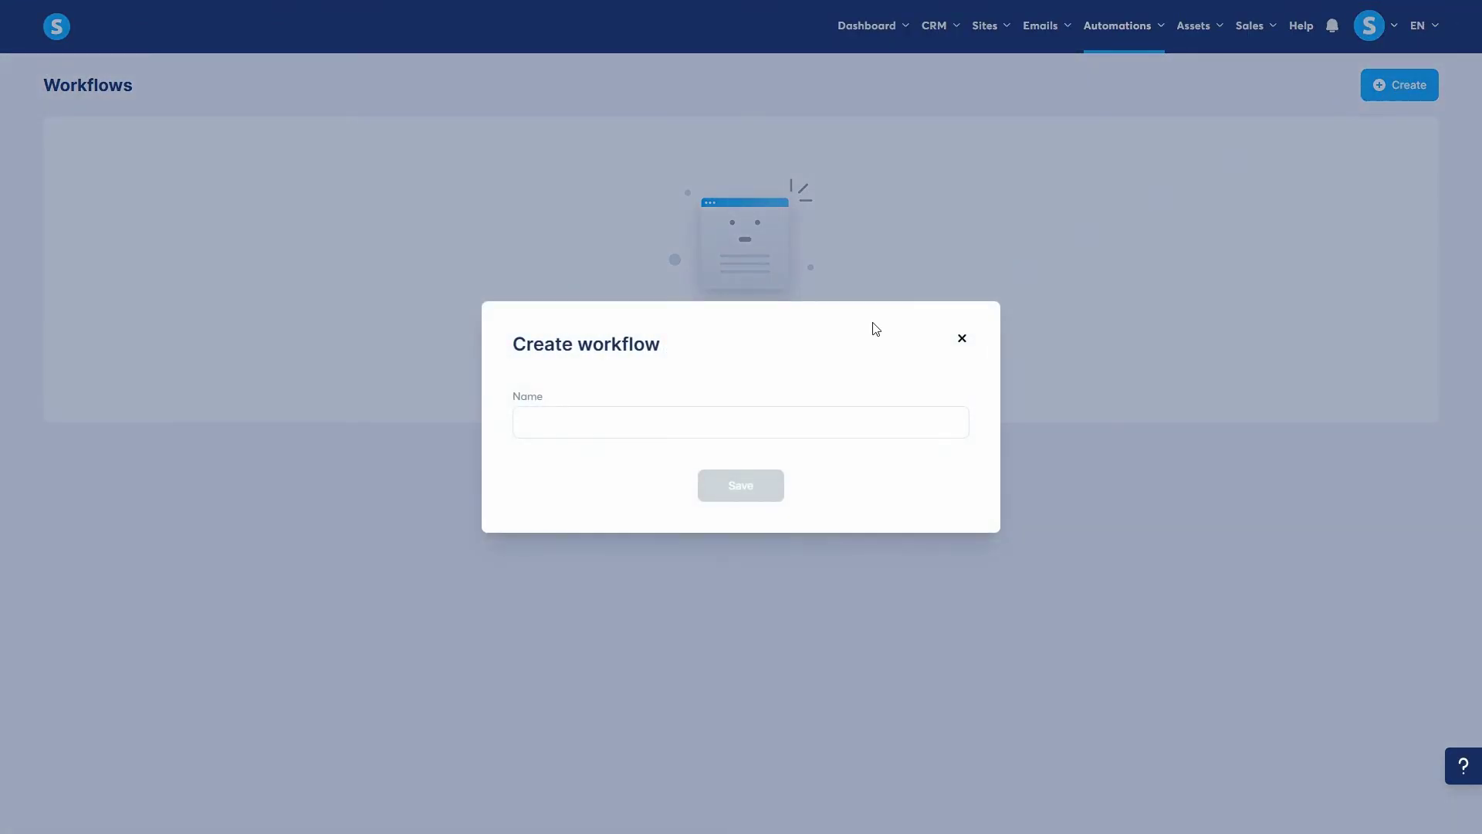
{"action": "left_click", "coordinate": [753, 420]}
{"action": "type", "text": "Lead nurturing"}
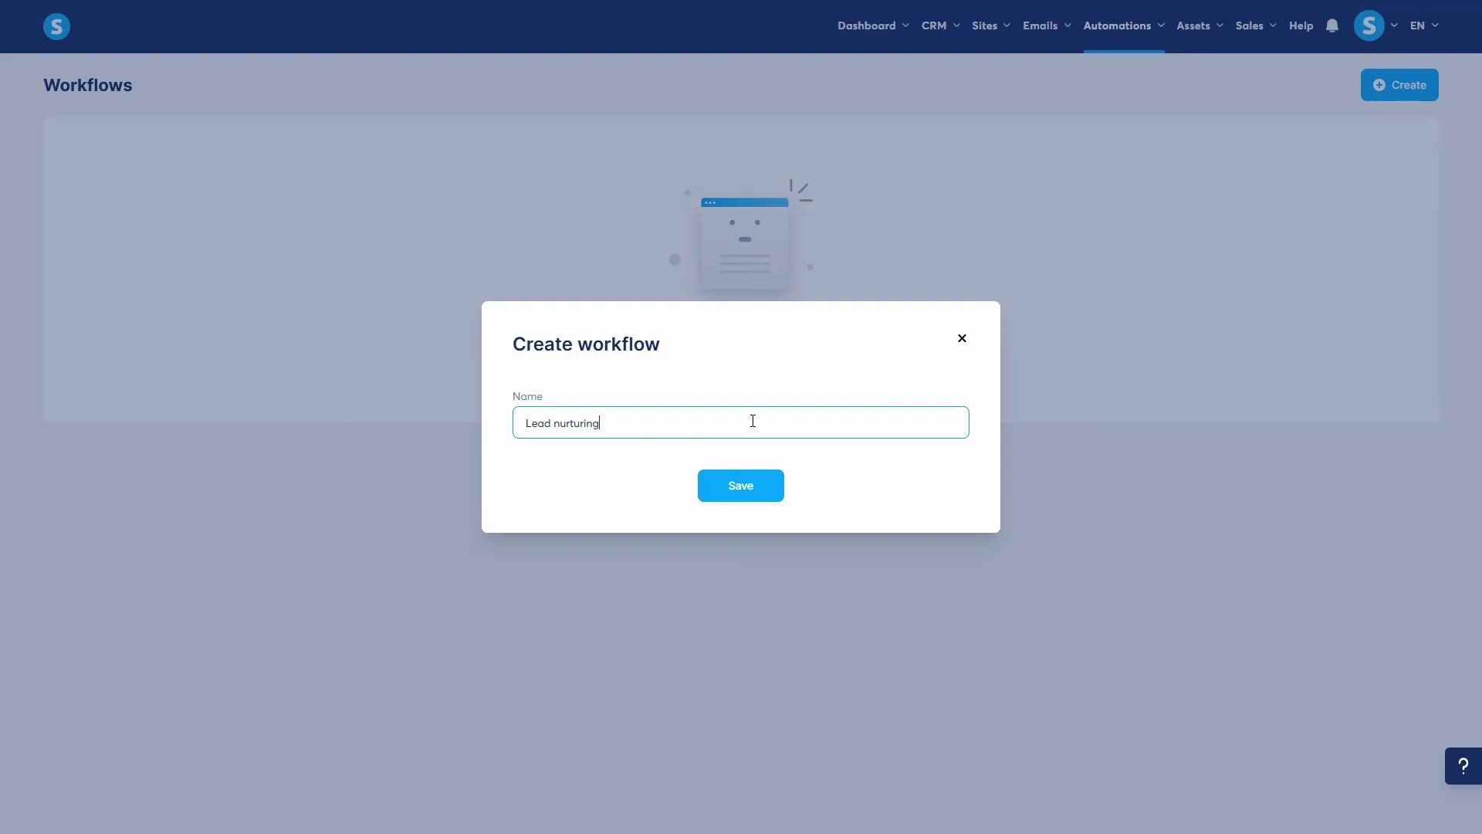
{"action": "left_click", "coordinate": [757, 484]}
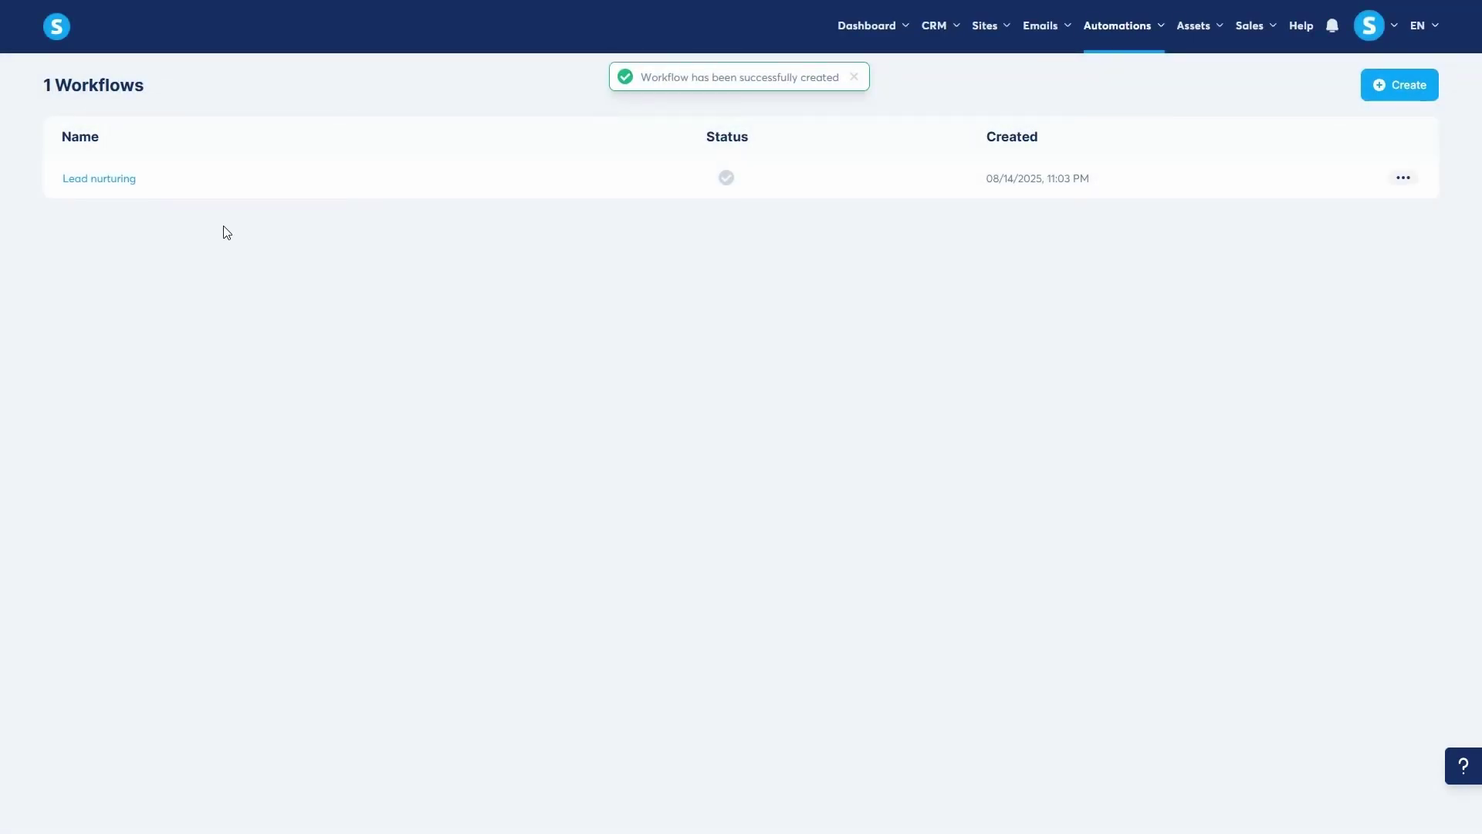
{"action": "left_click", "coordinate": [97, 187]}
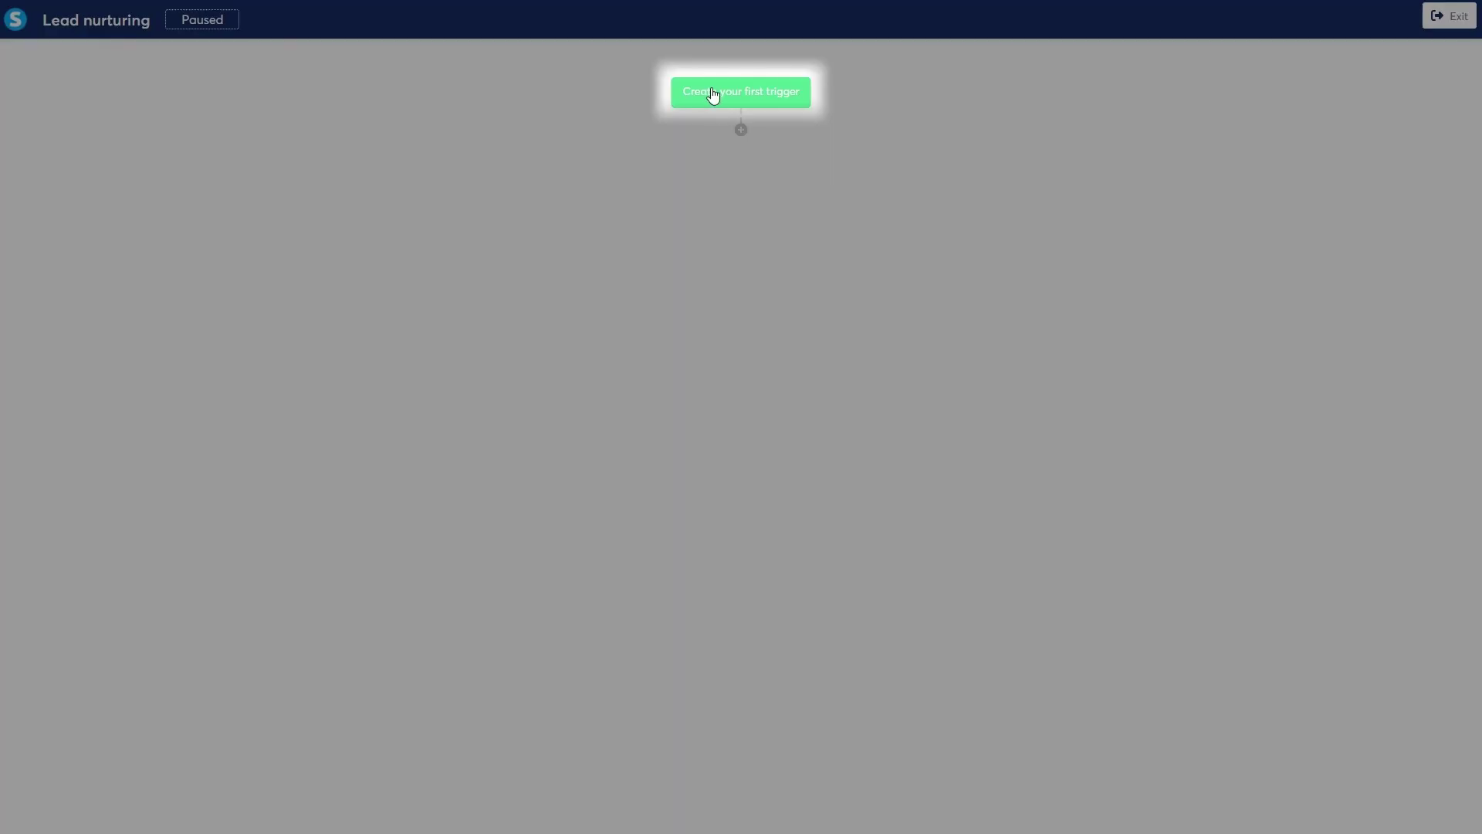
Add a Funnel form subscribed trigger for the Lead magnet funnel's Opt-in page.
{"action": "left_click", "coordinate": [712, 93]}
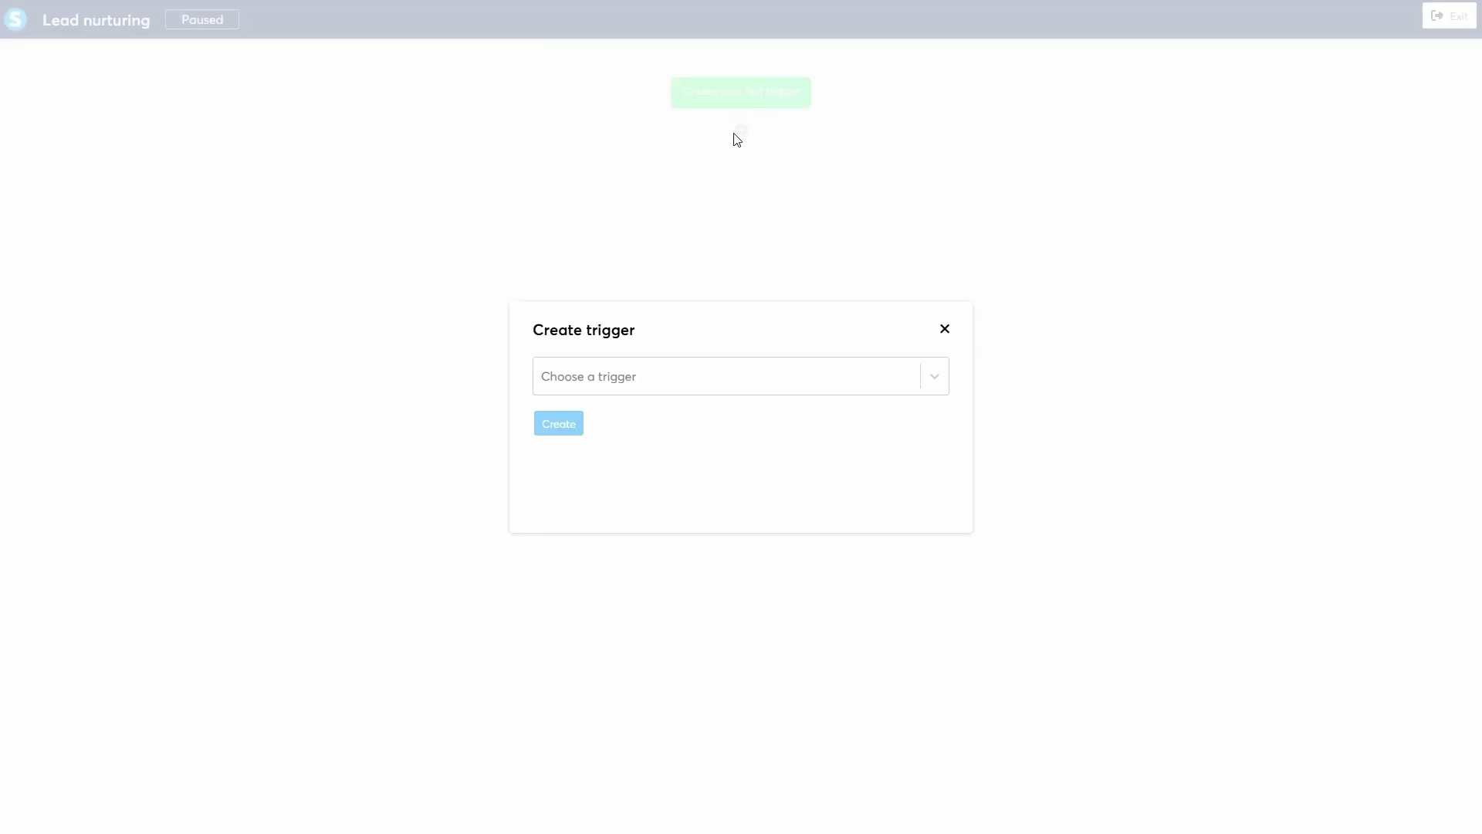
{"action": "left_click", "coordinate": [842, 387]}
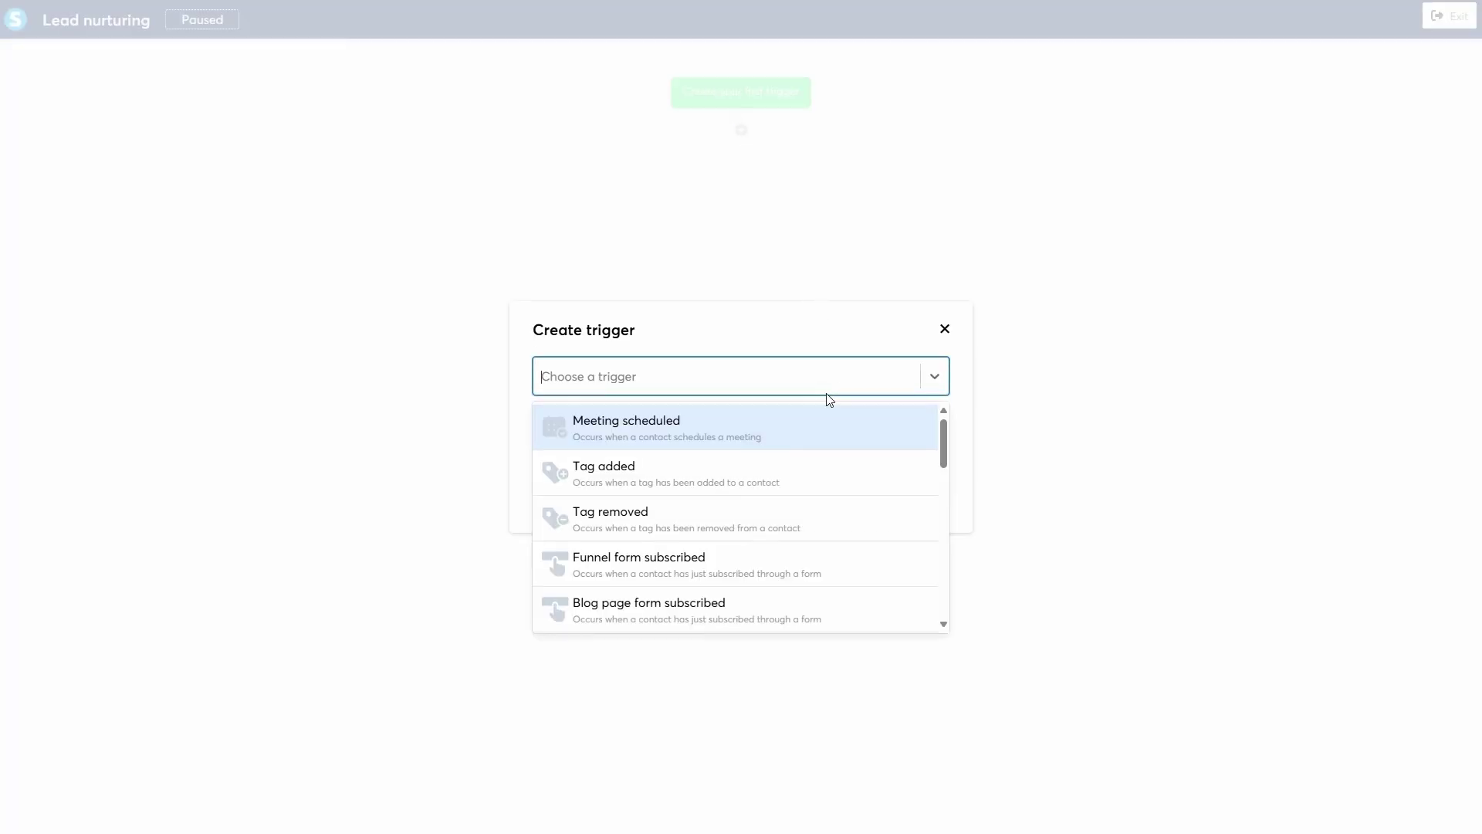
{"action": "left_click", "coordinate": [803, 562]}
{"action": "left_click", "coordinate": [726, 423]}
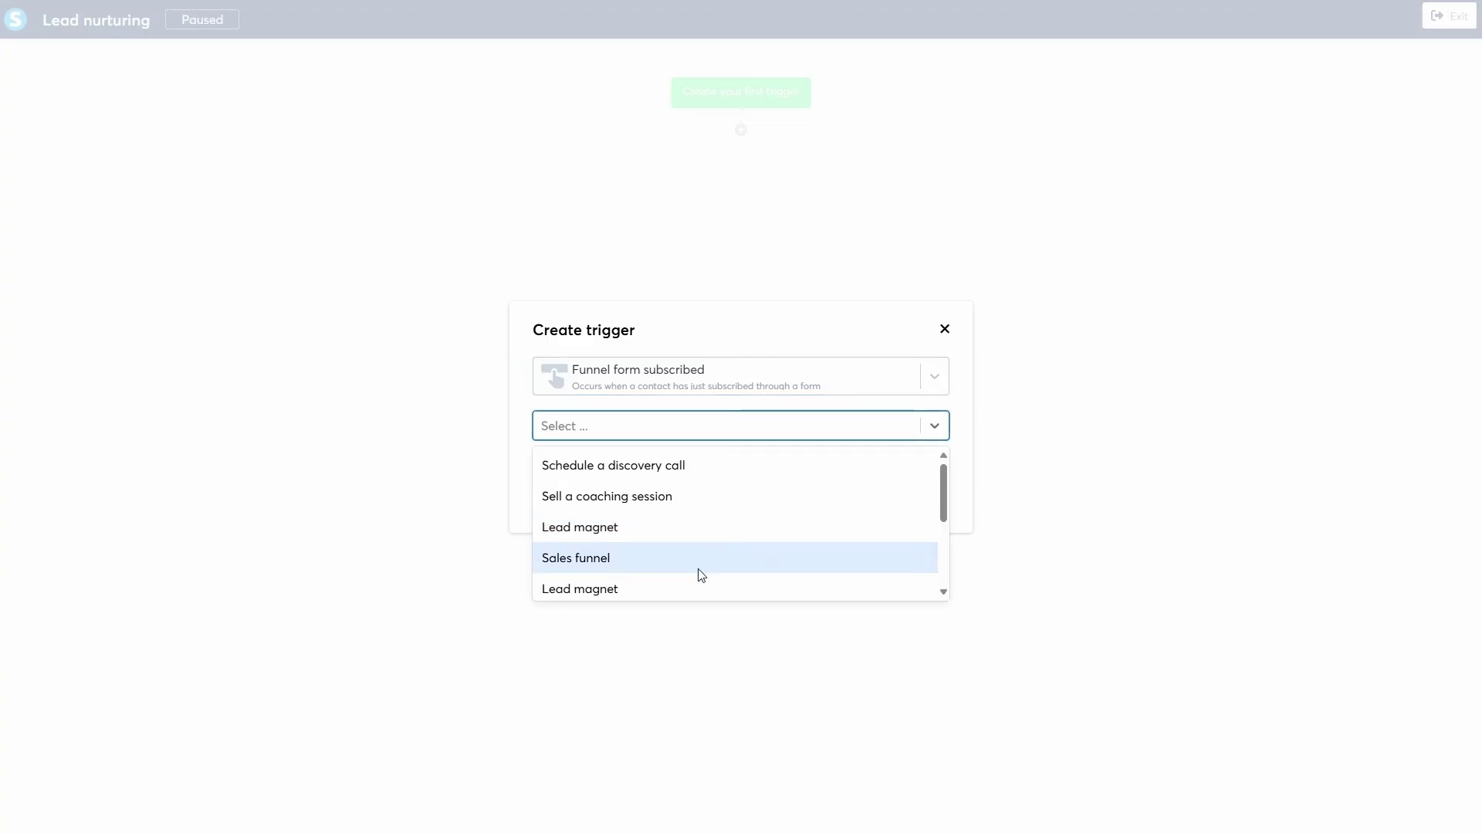
{"action": "left_click", "coordinate": [698, 582]}
{"action": "left_click", "coordinate": [668, 463]}
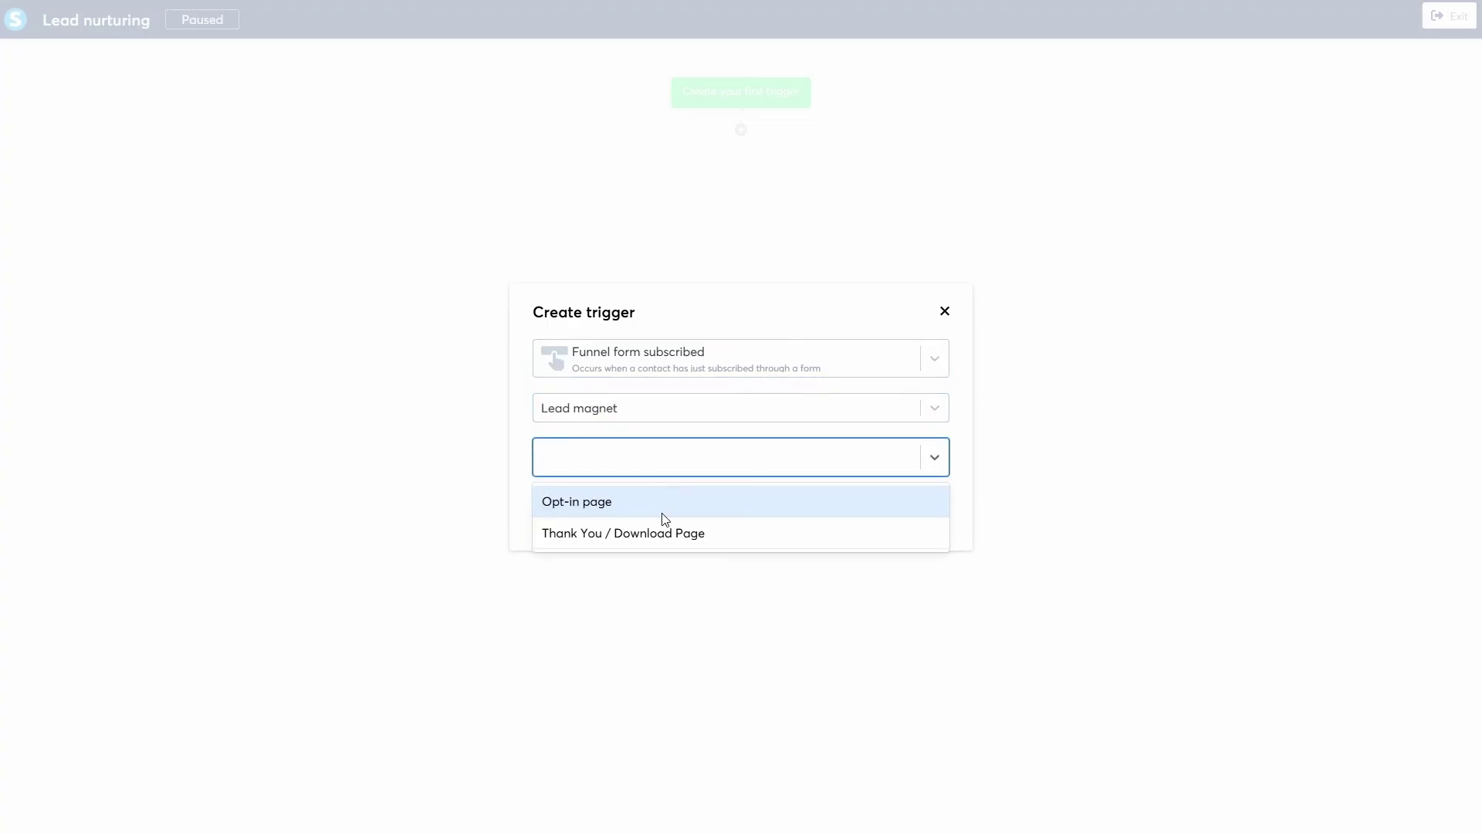
{"action": "left_click", "coordinate": [662, 511]}
{"action": "left_click", "coordinate": [570, 512]}
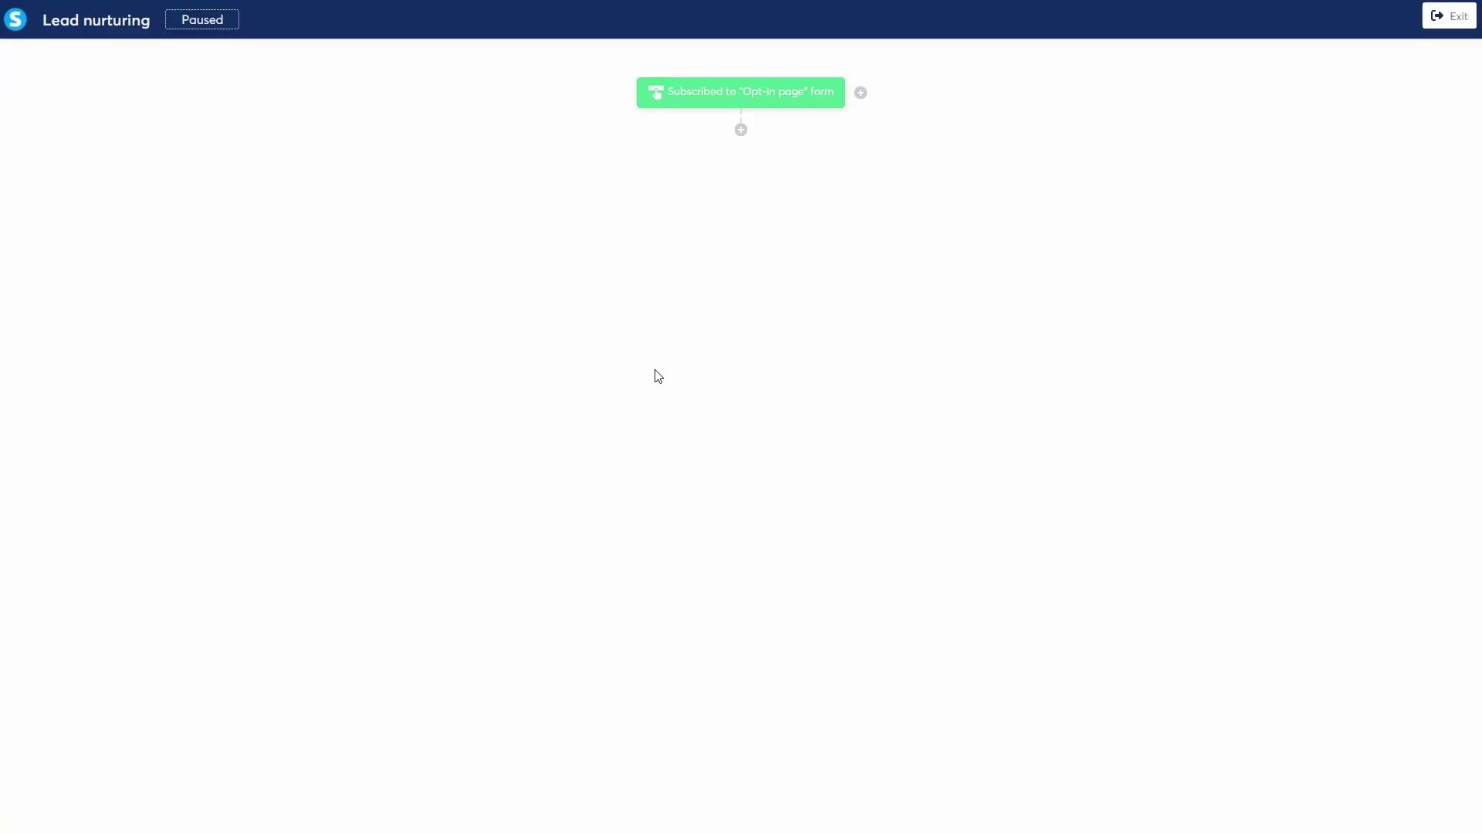
{"action": "left_click", "coordinate": [742, 130]}
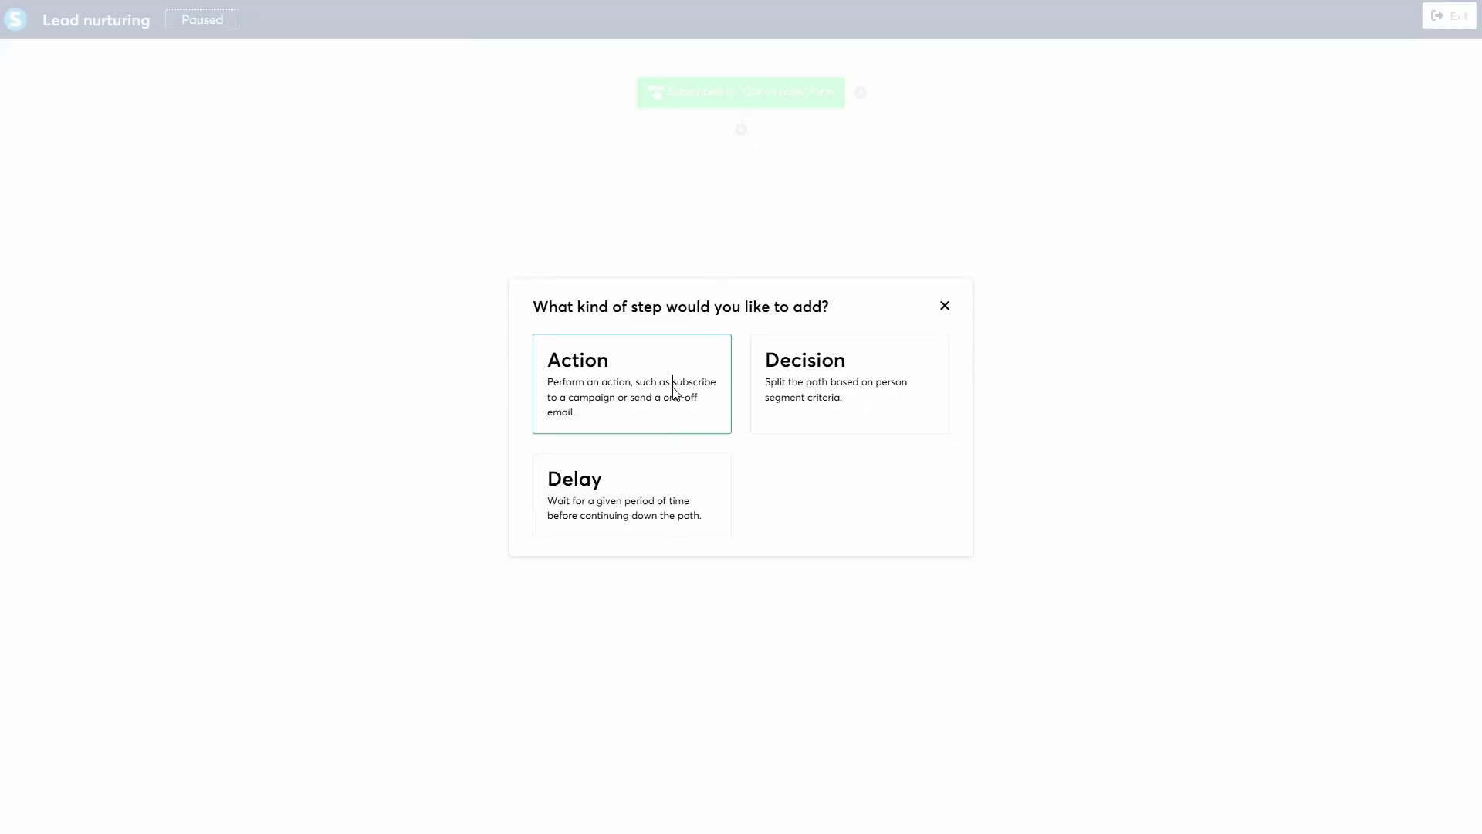
Add a Subscribe to campaign action step for Lead nurturing campaign below the trigger.
{"action": "left_click", "coordinate": [675, 390]}
{"action": "left_click", "coordinate": [676, 392]}
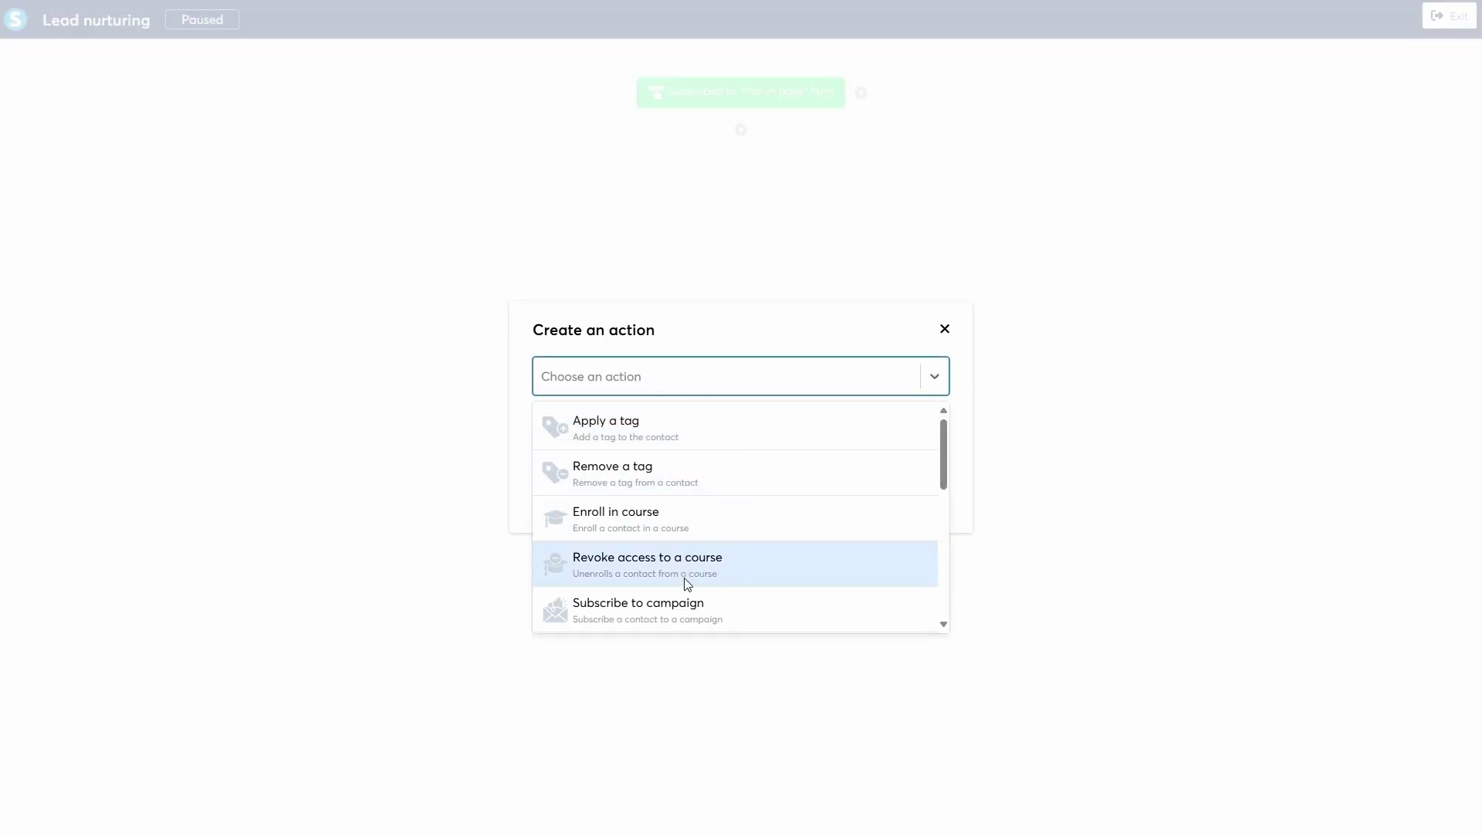
{"action": "left_click", "coordinate": [685, 604]}
{"action": "left_click", "coordinate": [662, 430]}
{"action": "left_click", "coordinate": [653, 463]}
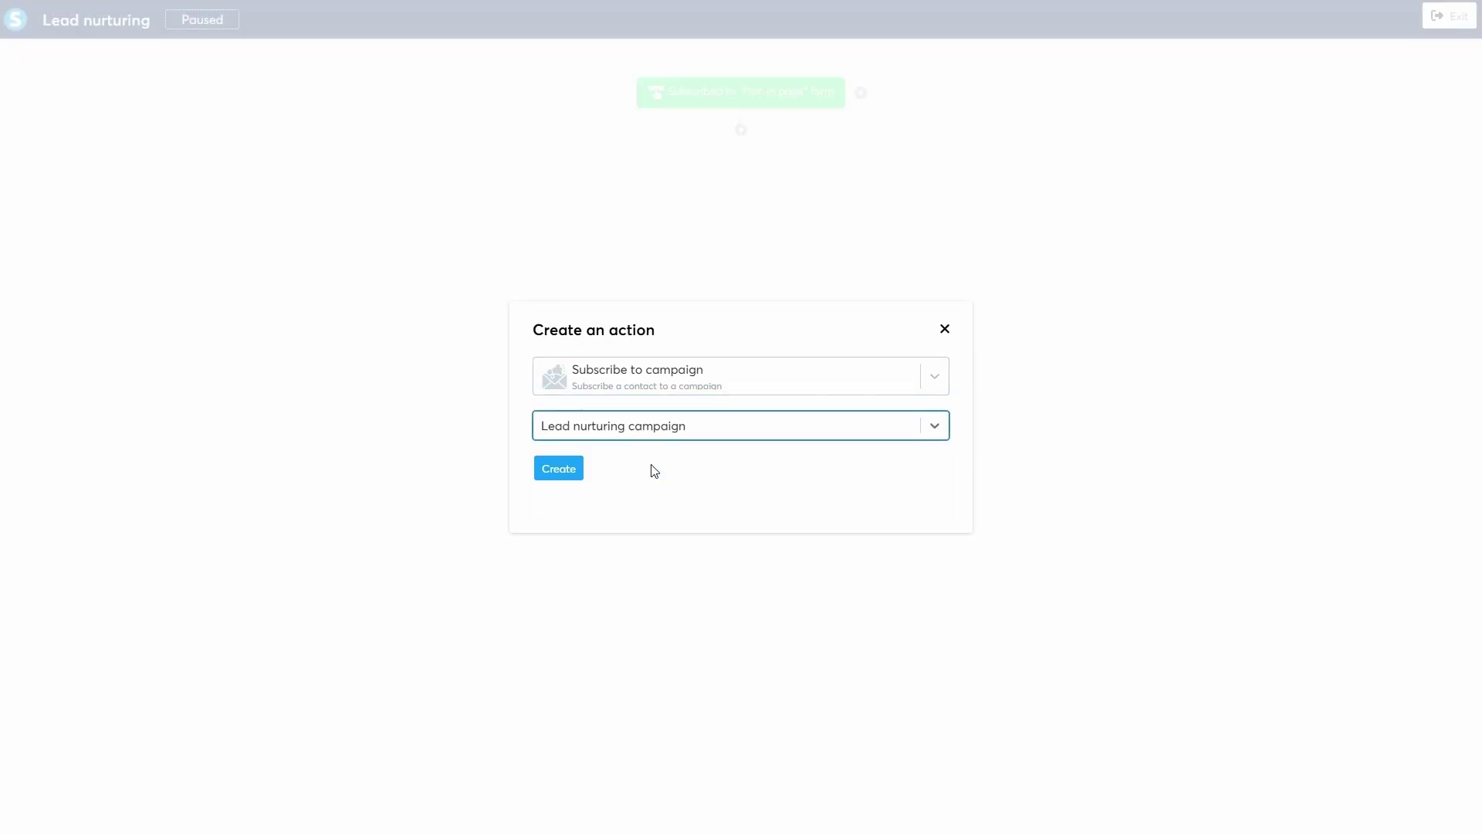
{"action": "left_click", "coordinate": [571, 474]}
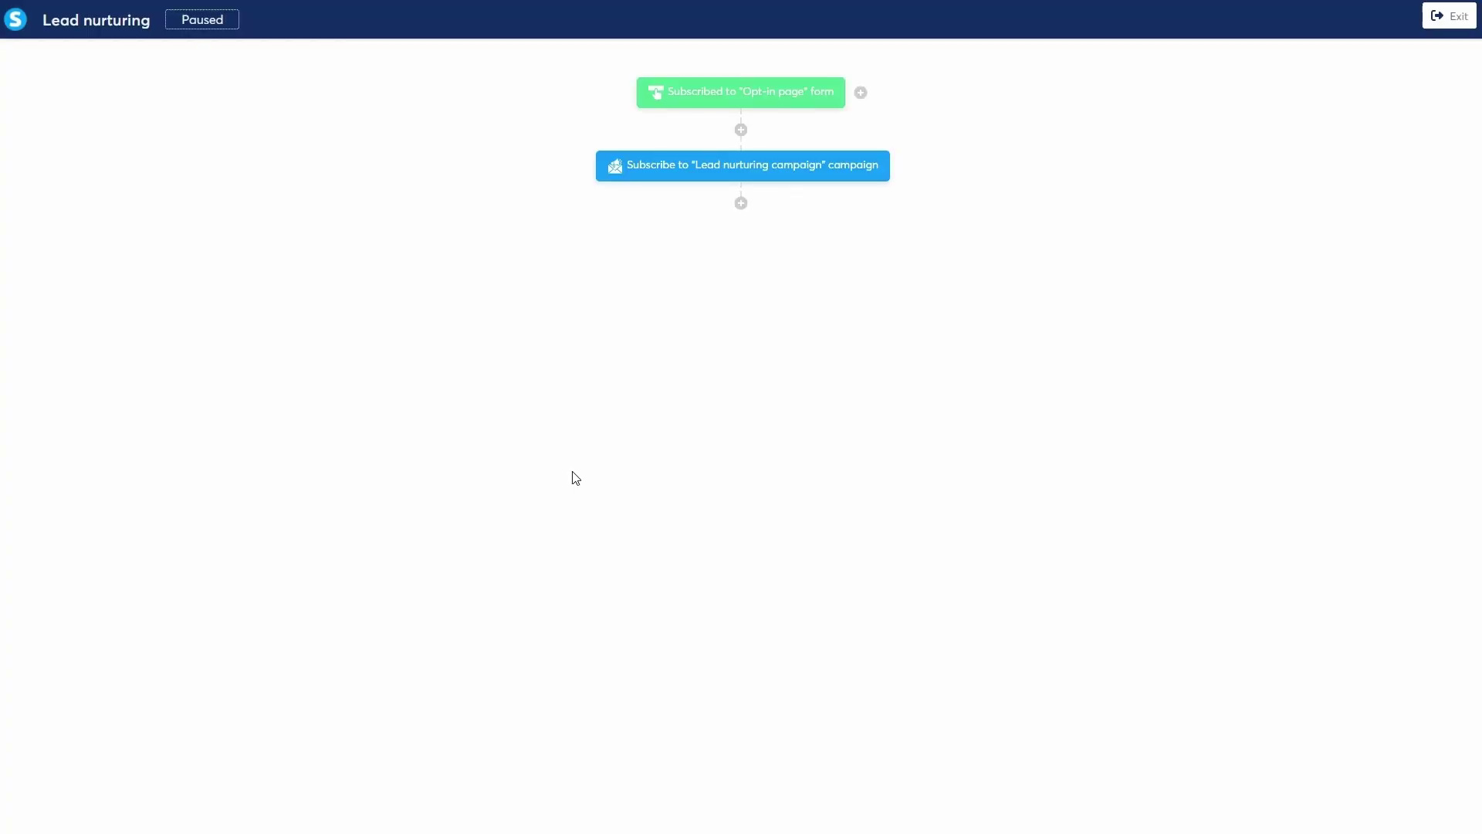
Insert a Delay step of 3 Days after the campaign subscription.
{"action": "left_click", "coordinate": [742, 205]}
{"action": "left_click", "coordinate": [656, 479]}
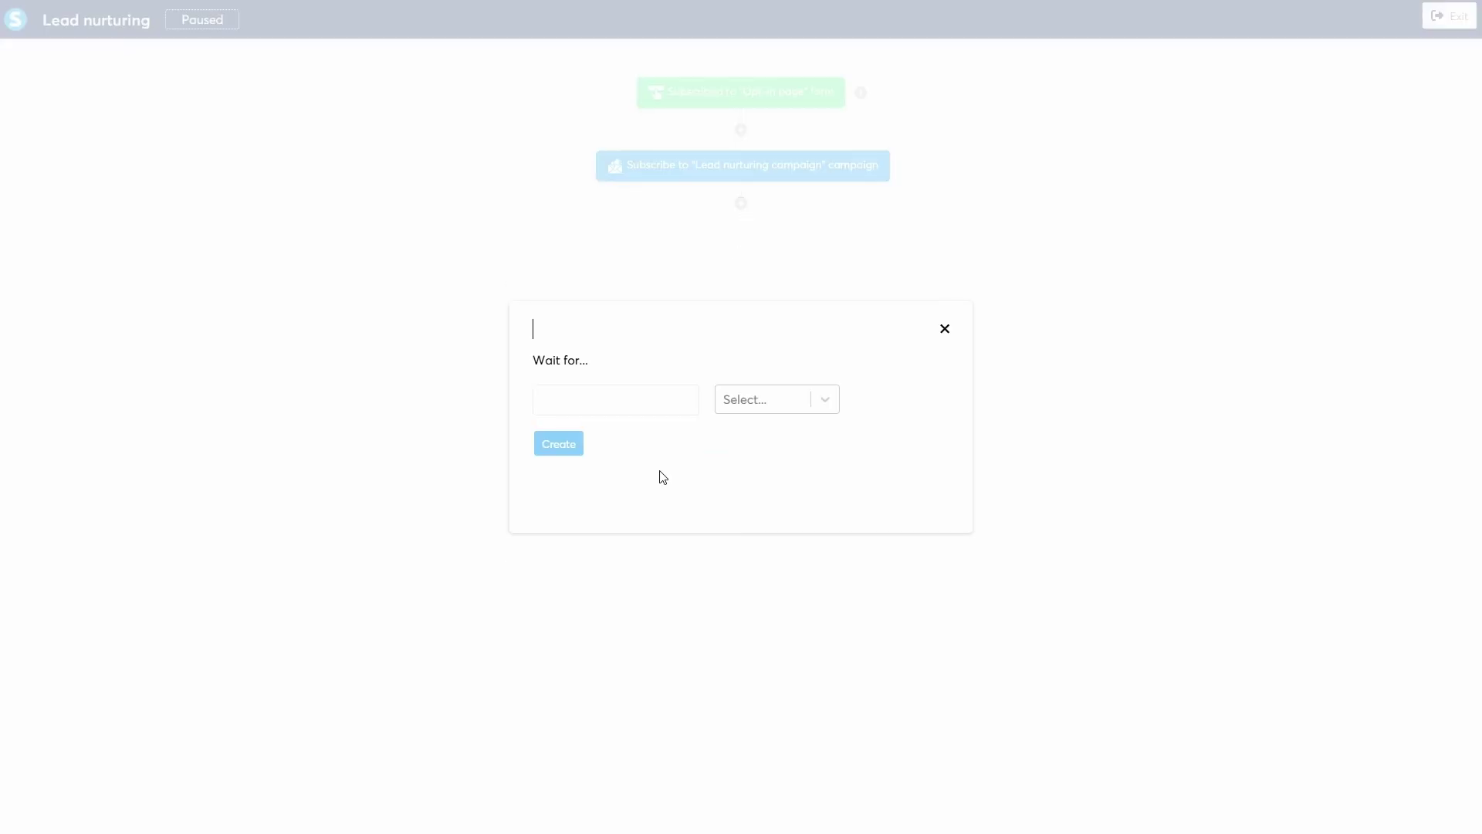
{"action": "left_click", "coordinate": [690, 402]}
{"action": "type", "text": "2"}
{"action": "left_click", "coordinate": [687, 398]}
{"action": "left_click", "coordinate": [744, 398]}
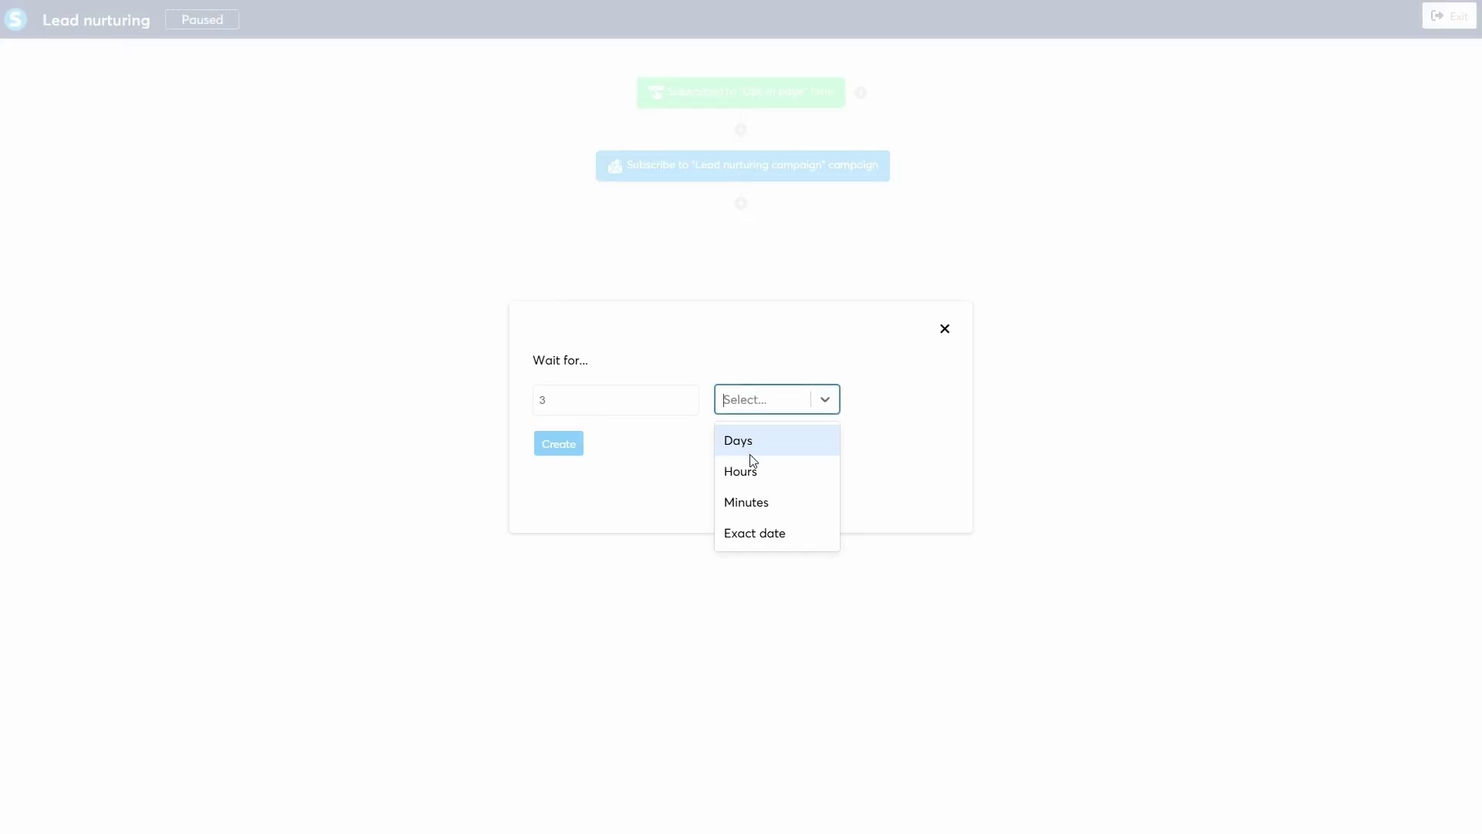
{"action": "left_click", "coordinate": [750, 443]}
{"action": "left_click", "coordinate": [565, 449]}
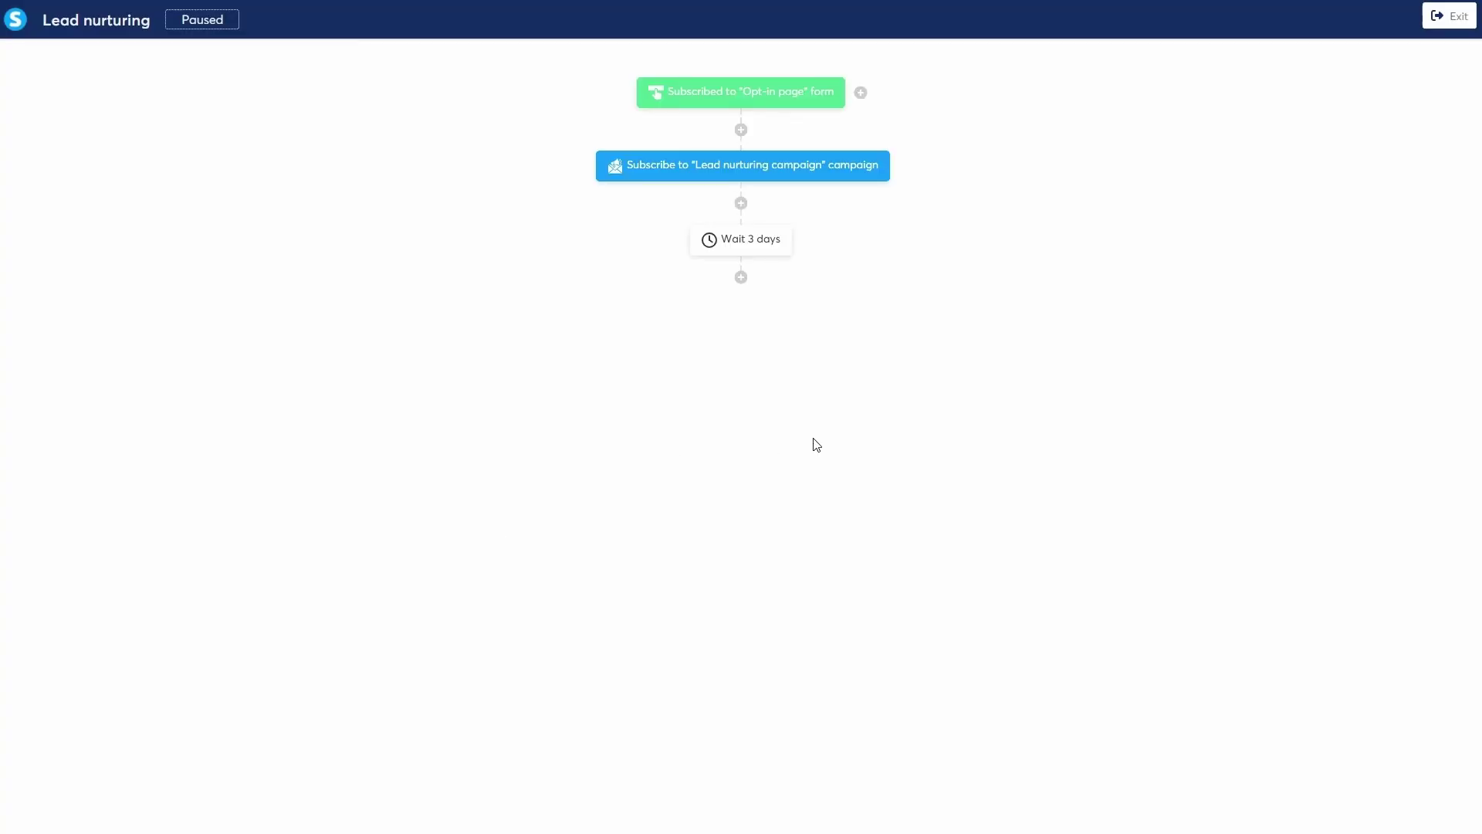
Add a Decision step with a Tag filter: contact tagged with Customers.
{"action": "left_click", "coordinate": [741, 277]}
{"action": "left_click", "coordinate": [827, 391]}
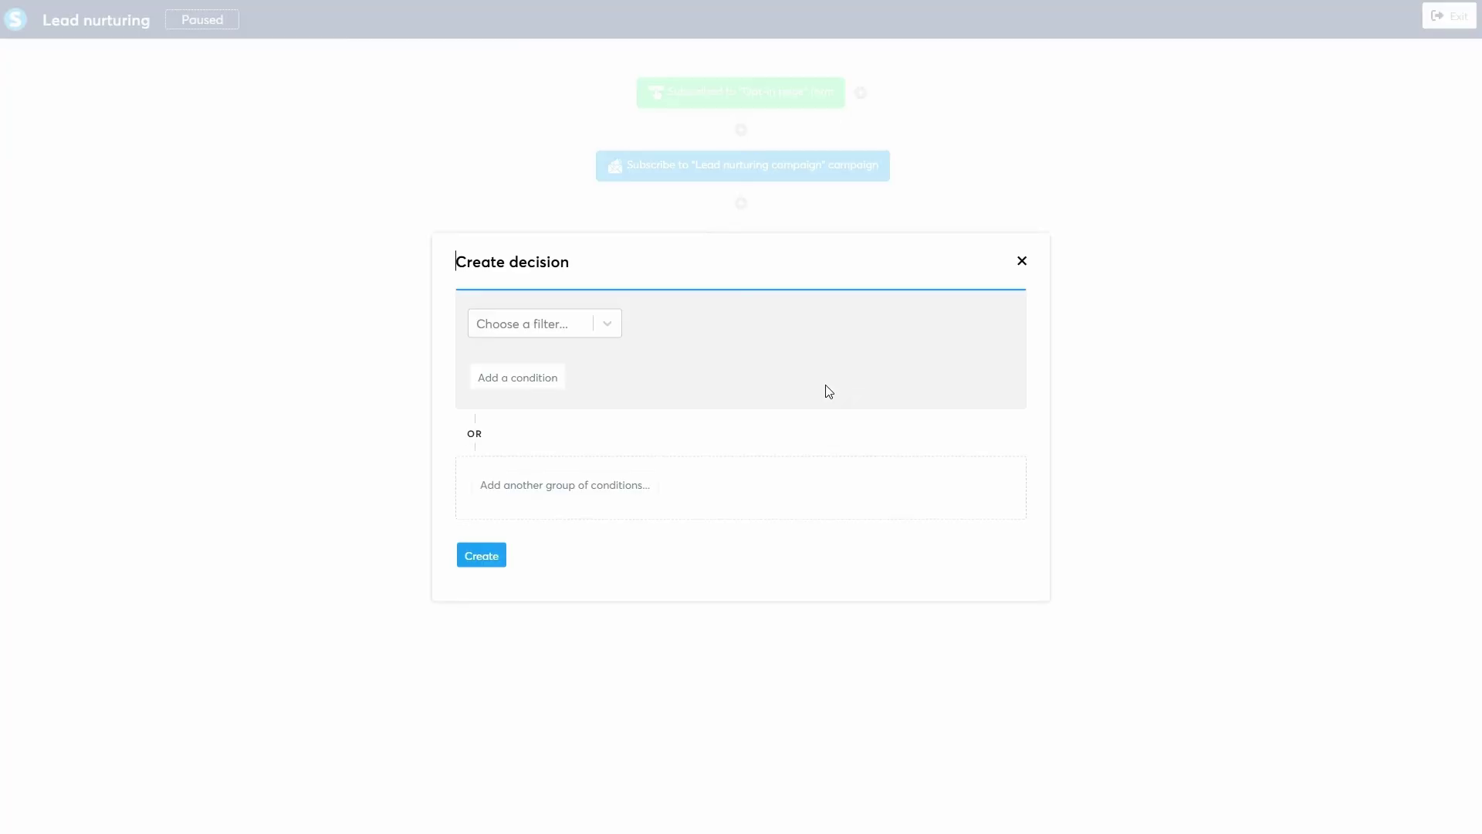
{"action": "left_click", "coordinate": [592, 329]}
{"action": "left_click", "coordinate": [577, 394]}
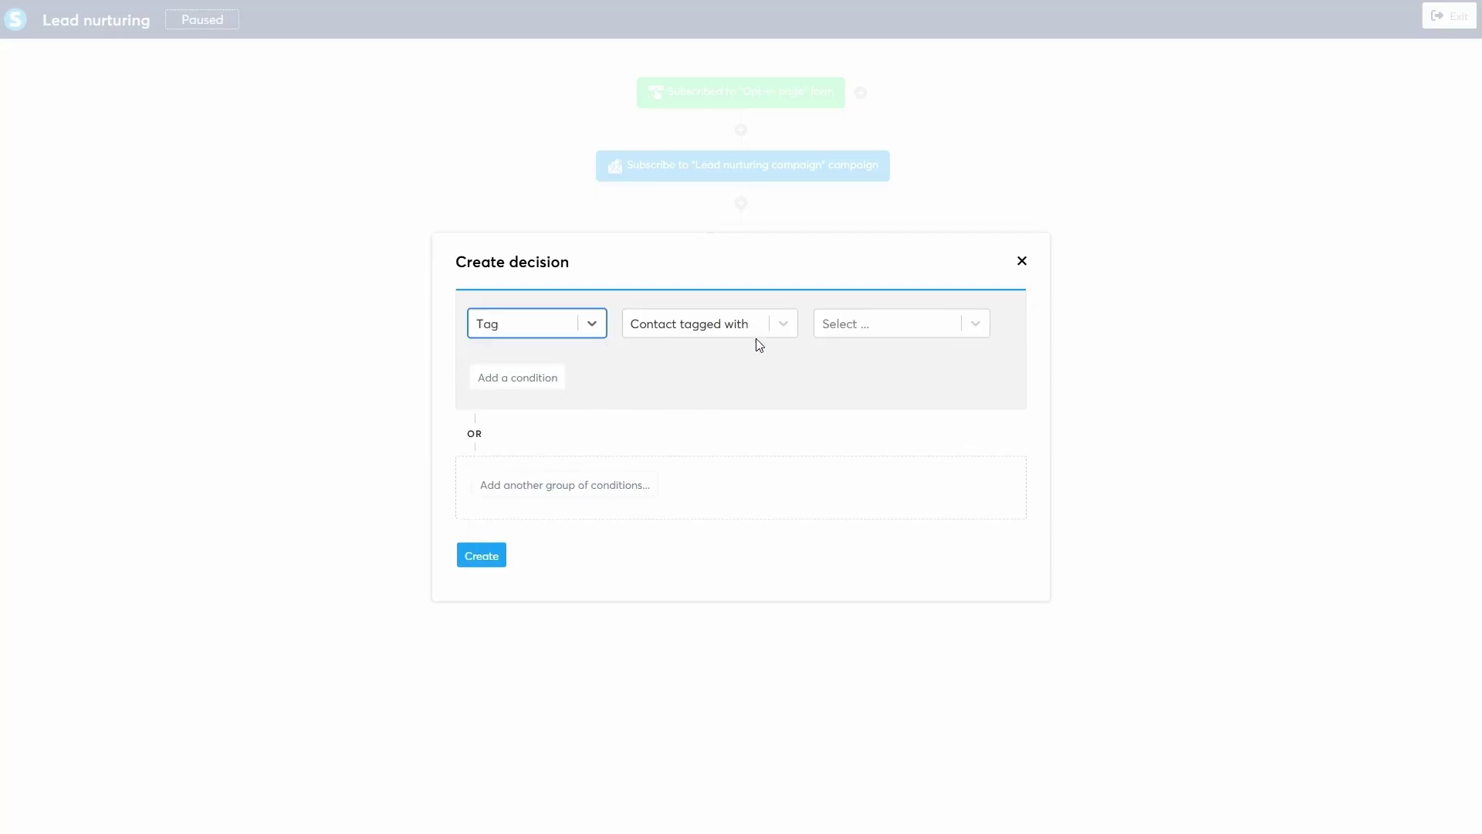
{"action": "left_click", "coordinate": [882, 332]}
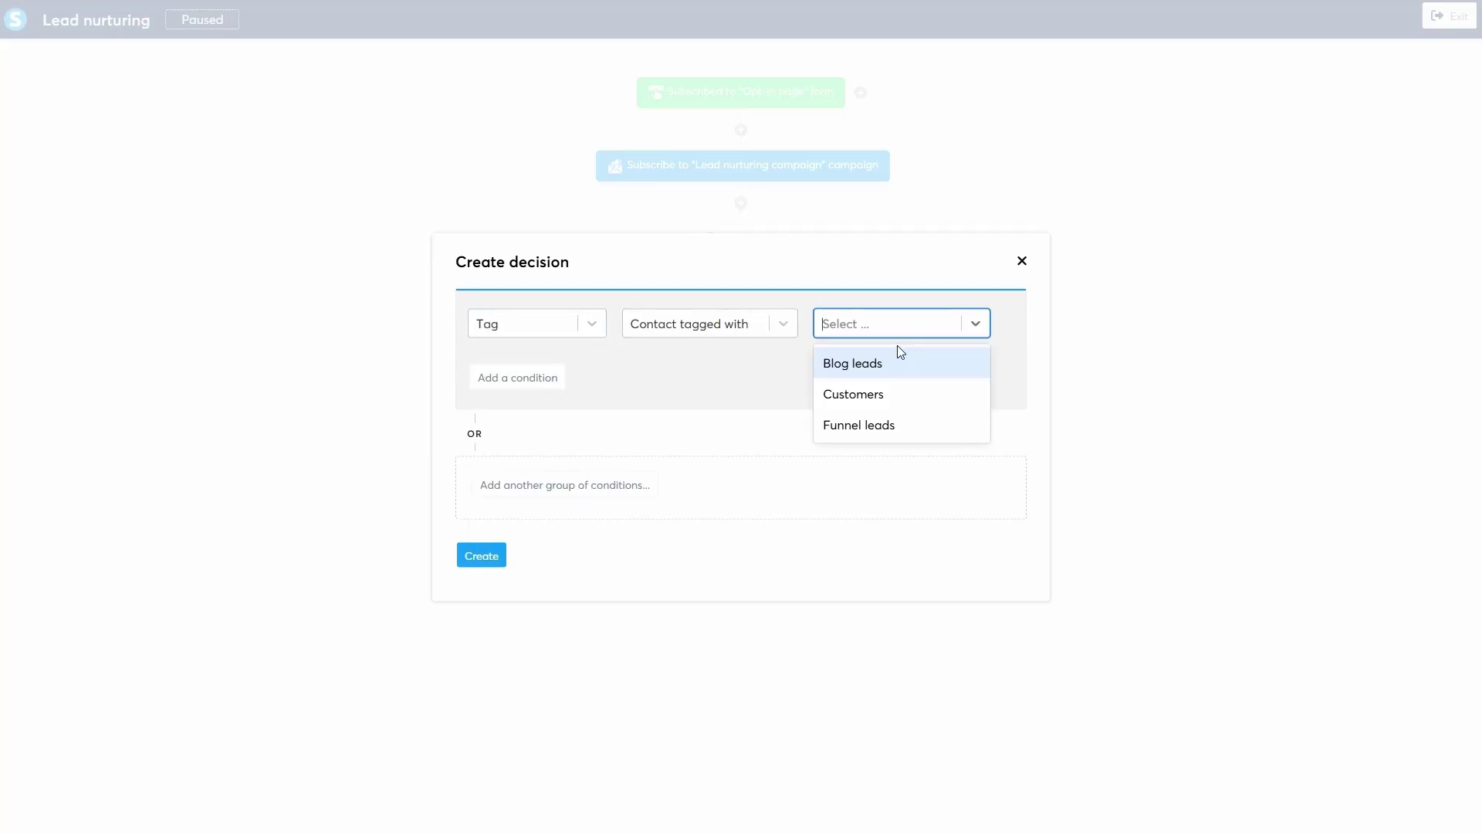
{"action": "left_click", "coordinate": [888, 390]}
{"action": "left_click", "coordinate": [486, 562]}
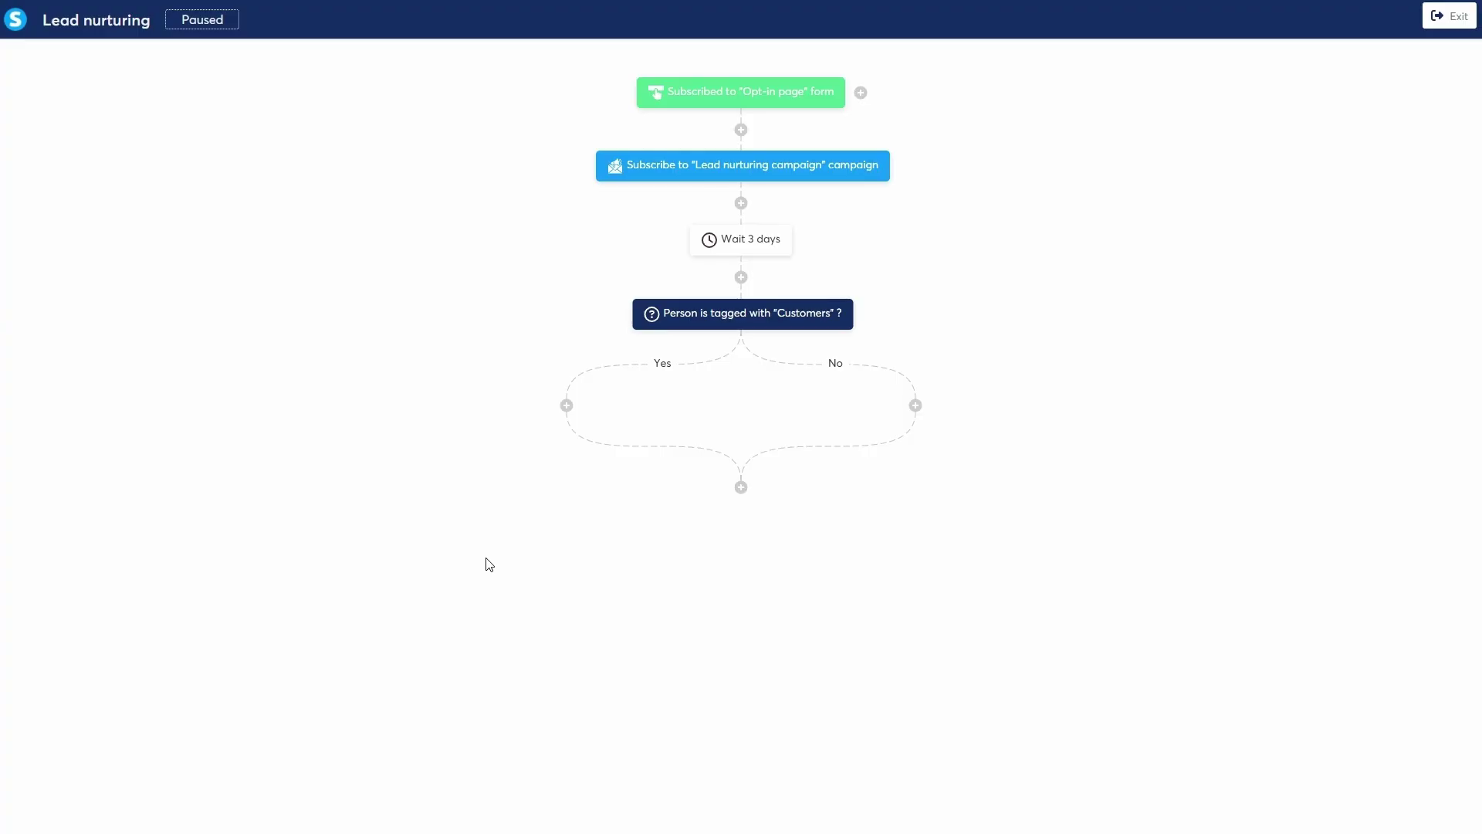
On the Yes branch, add an Unsubscribe from campaign action for Lead nurturing campaign.
{"action": "left_click", "coordinate": [567, 405]}
{"action": "left_click", "coordinate": [589, 410]}
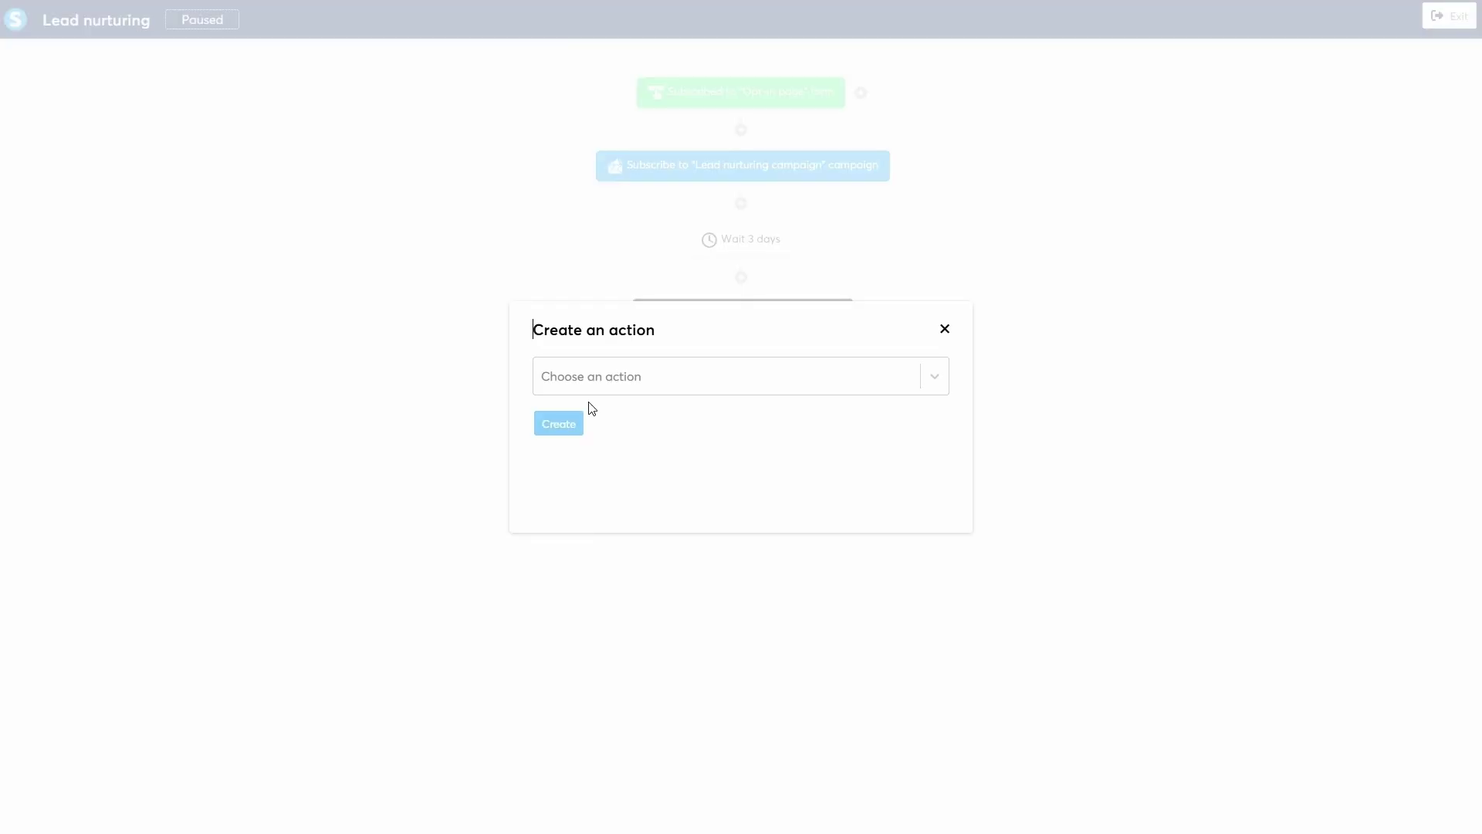
{"action": "left_click", "coordinate": [603, 382]}
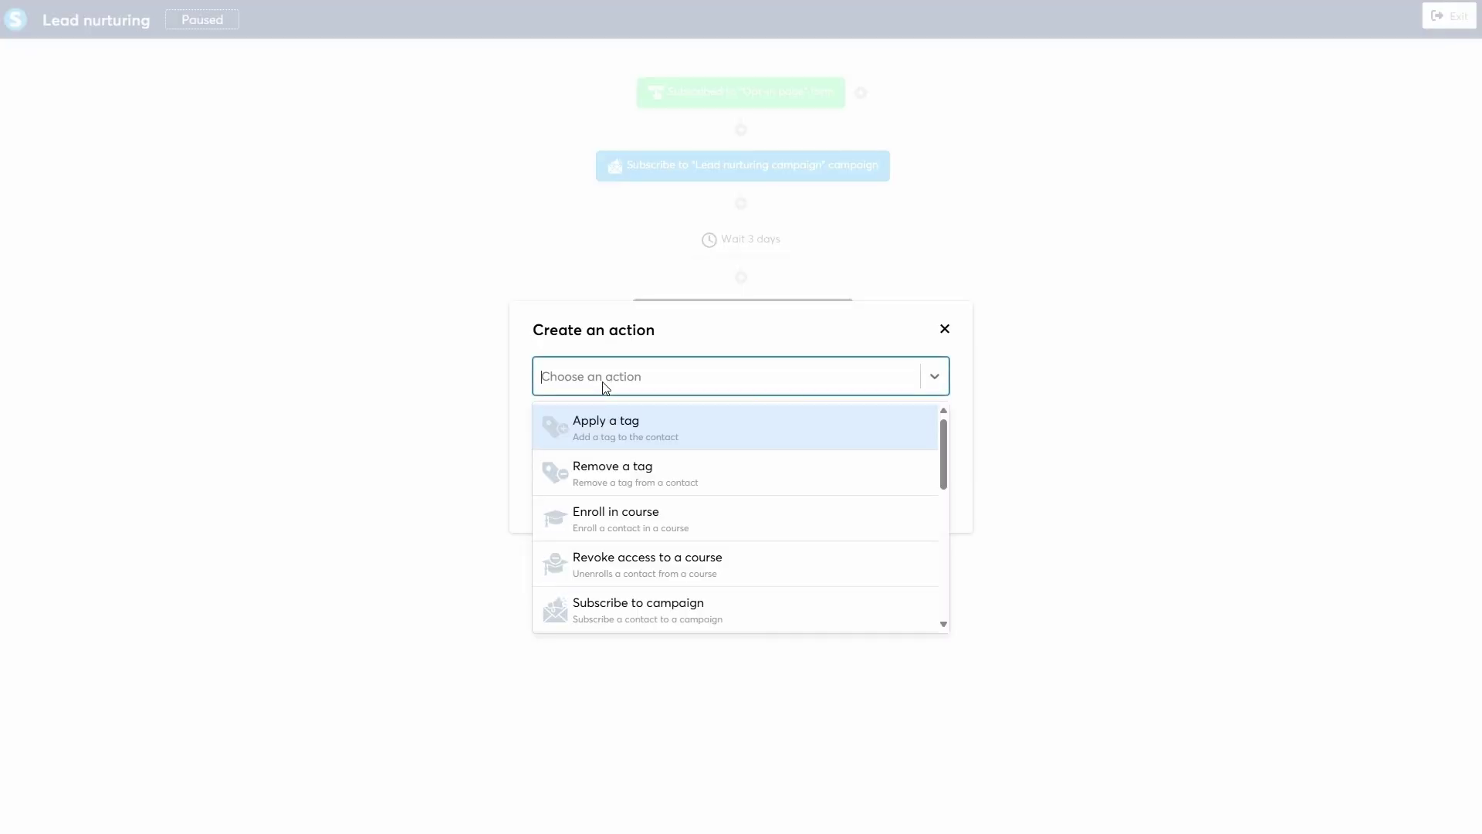
{"action": "scroll", "coordinate": [658, 609], "scroll_direction": "down", "scroll_amount": 2}
{"action": "left_click", "coordinate": [654, 590]}
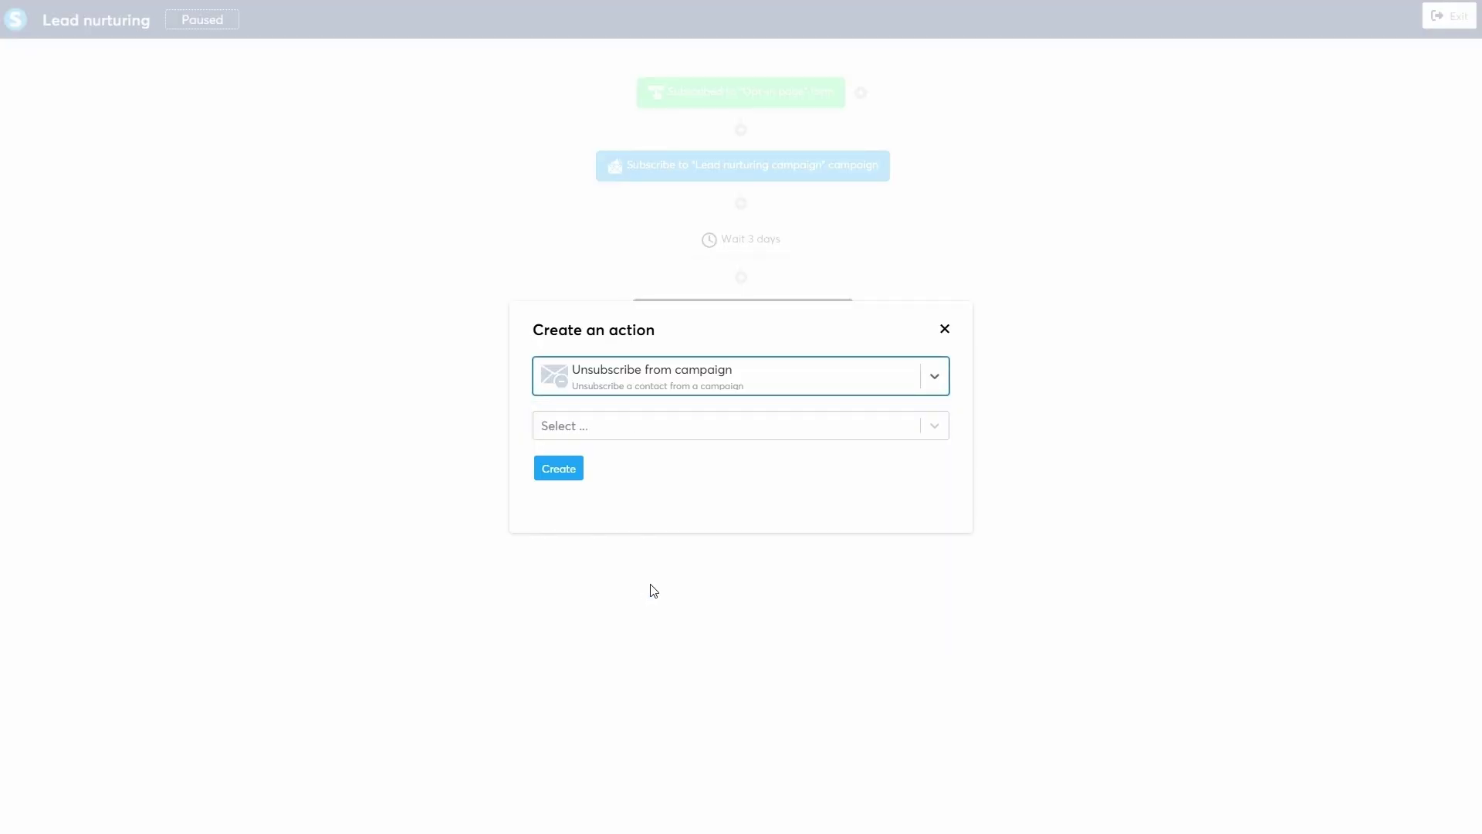
{"action": "left_click", "coordinate": [616, 429]}
{"action": "left_click", "coordinate": [609, 464]}
{"action": "left_click", "coordinate": [575, 469]}
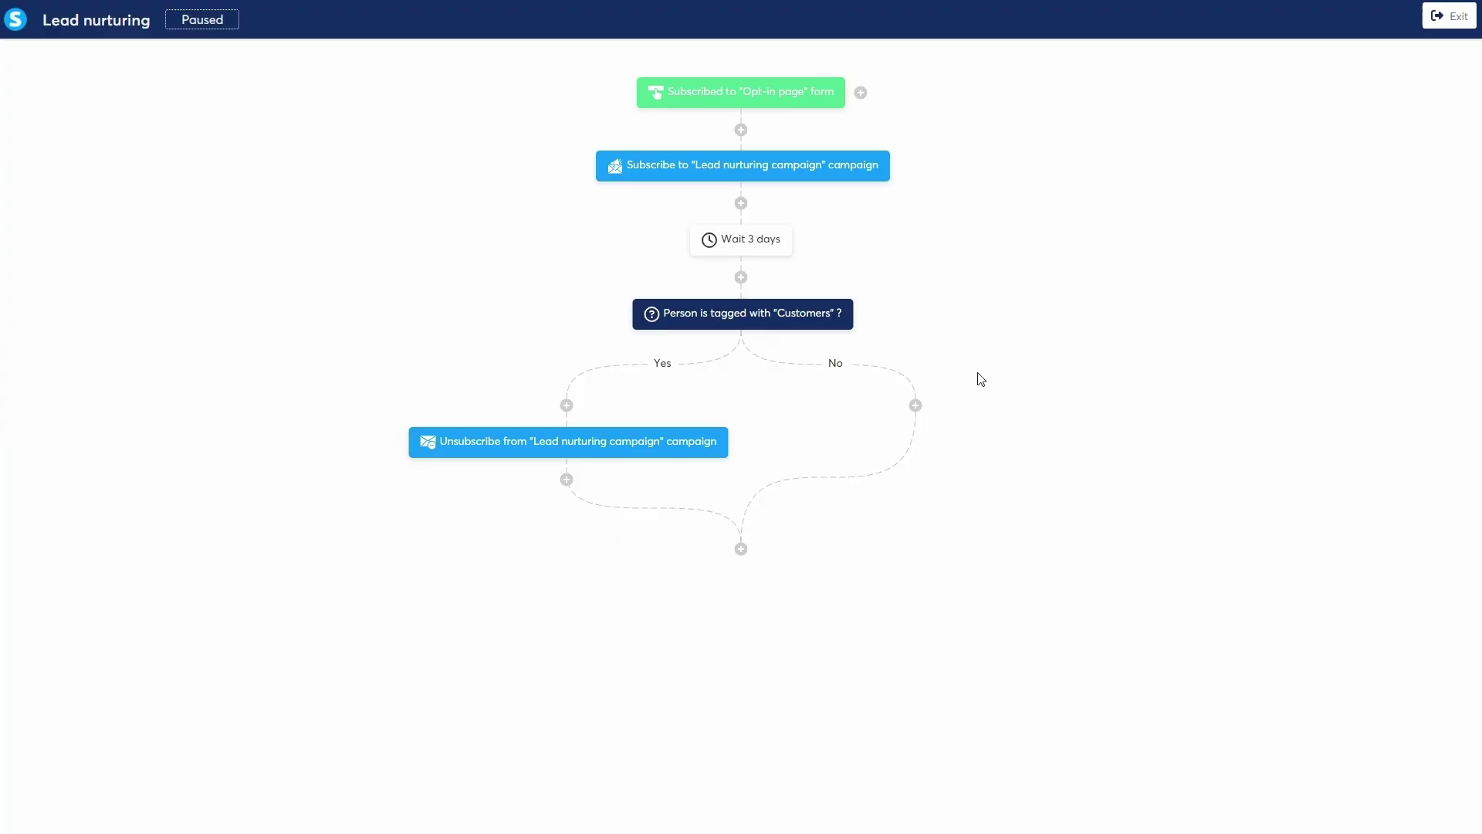
Exit the editor and activate the Lead nurturing workflow from its options menu, confirming the change.
{"action": "left_click", "coordinate": [1426, 27]}
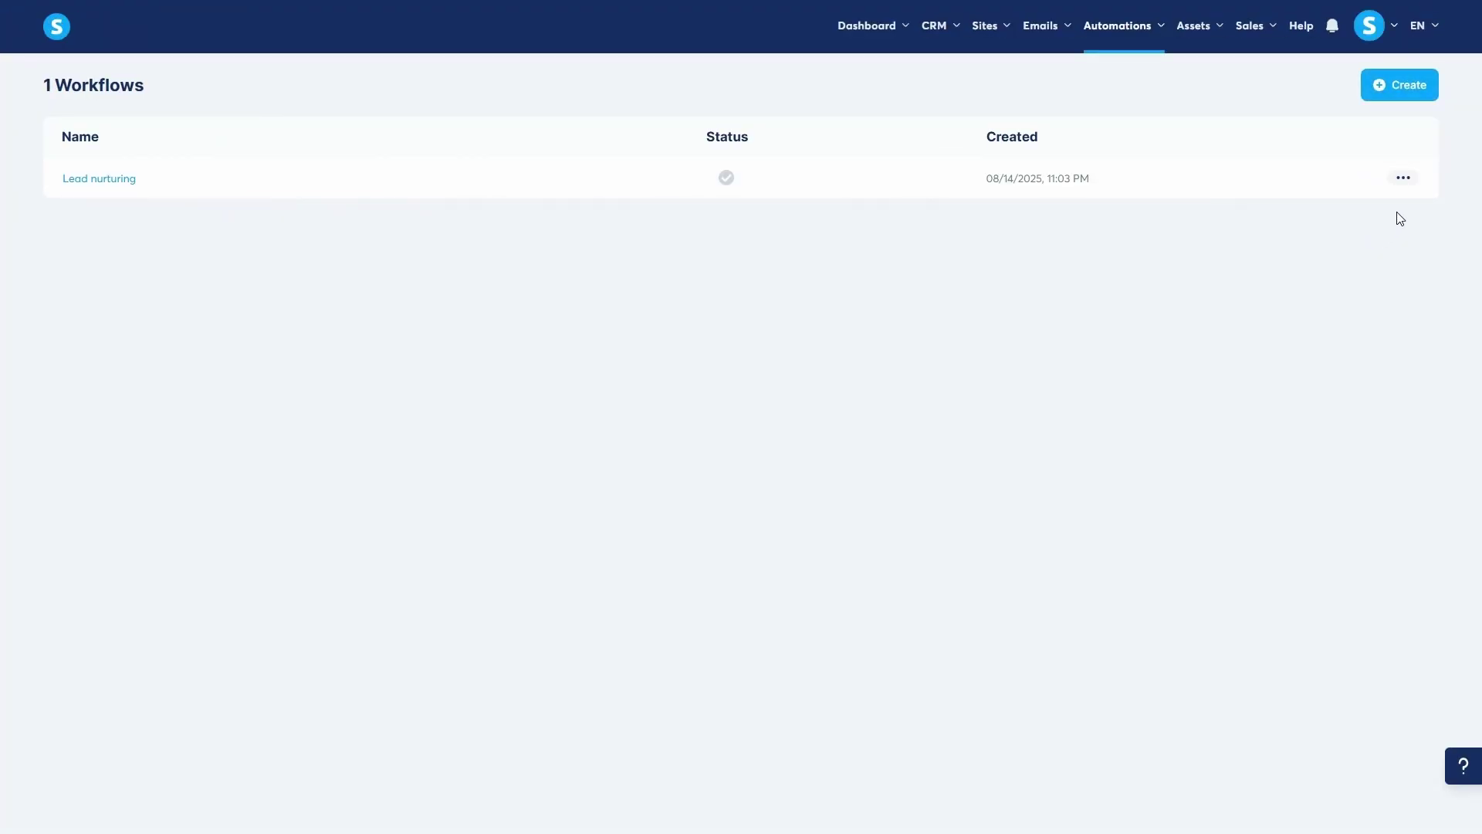
{"action": "left_click", "coordinate": [1401, 180]}
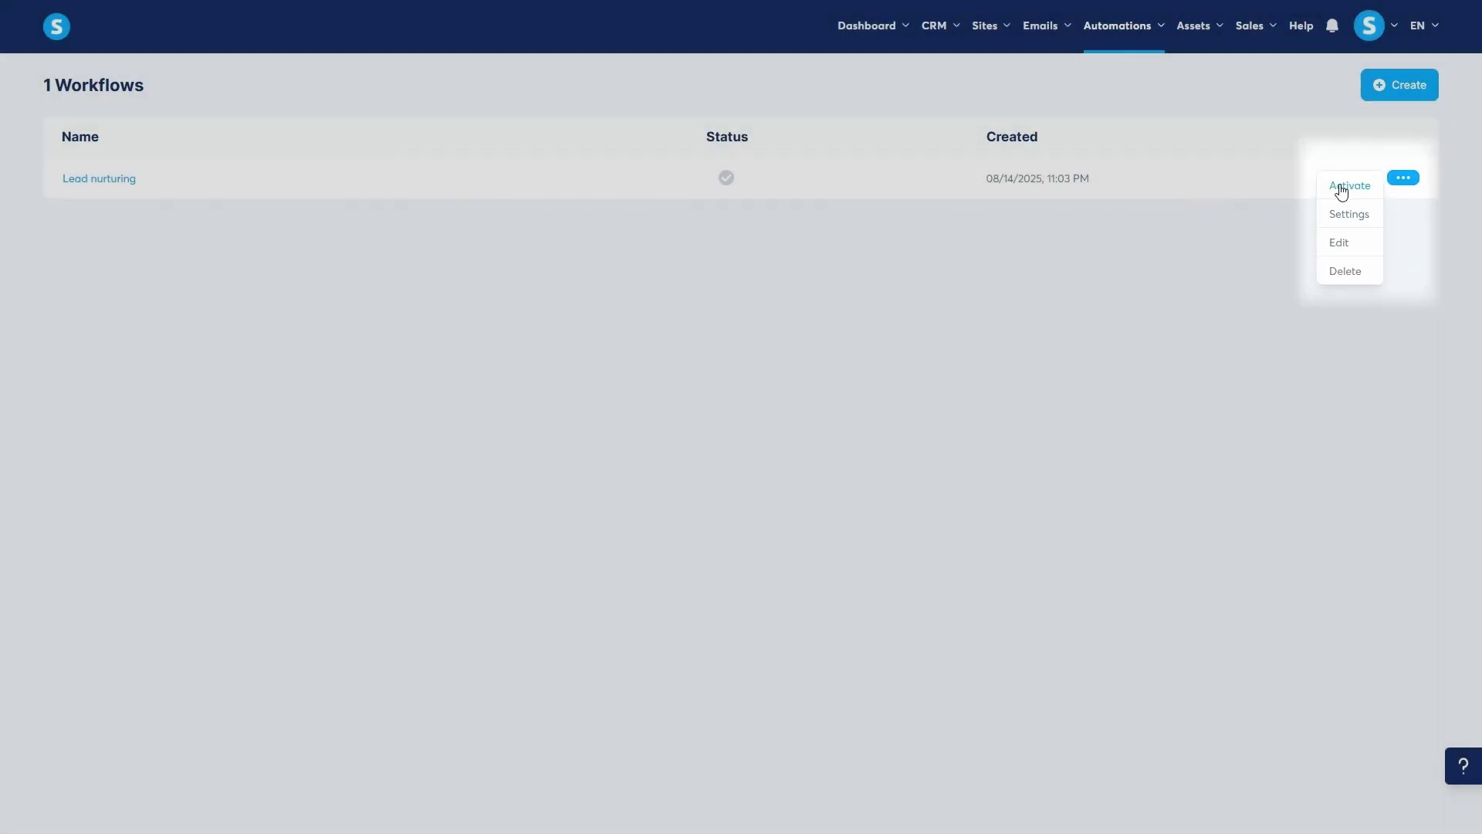
{"action": "left_click", "coordinate": [1341, 188]}
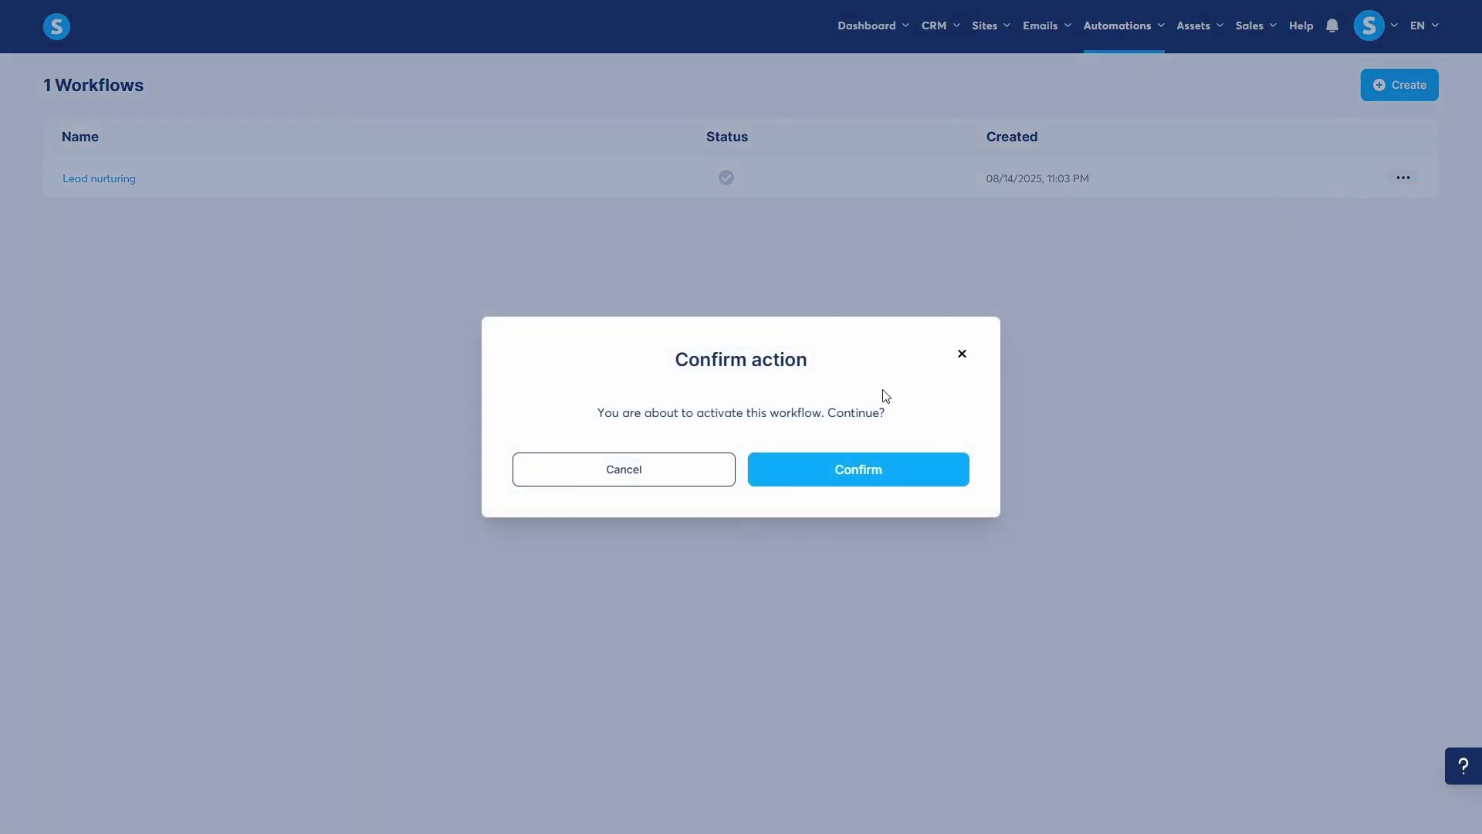
{"action": "left_click", "coordinate": [855, 477]}
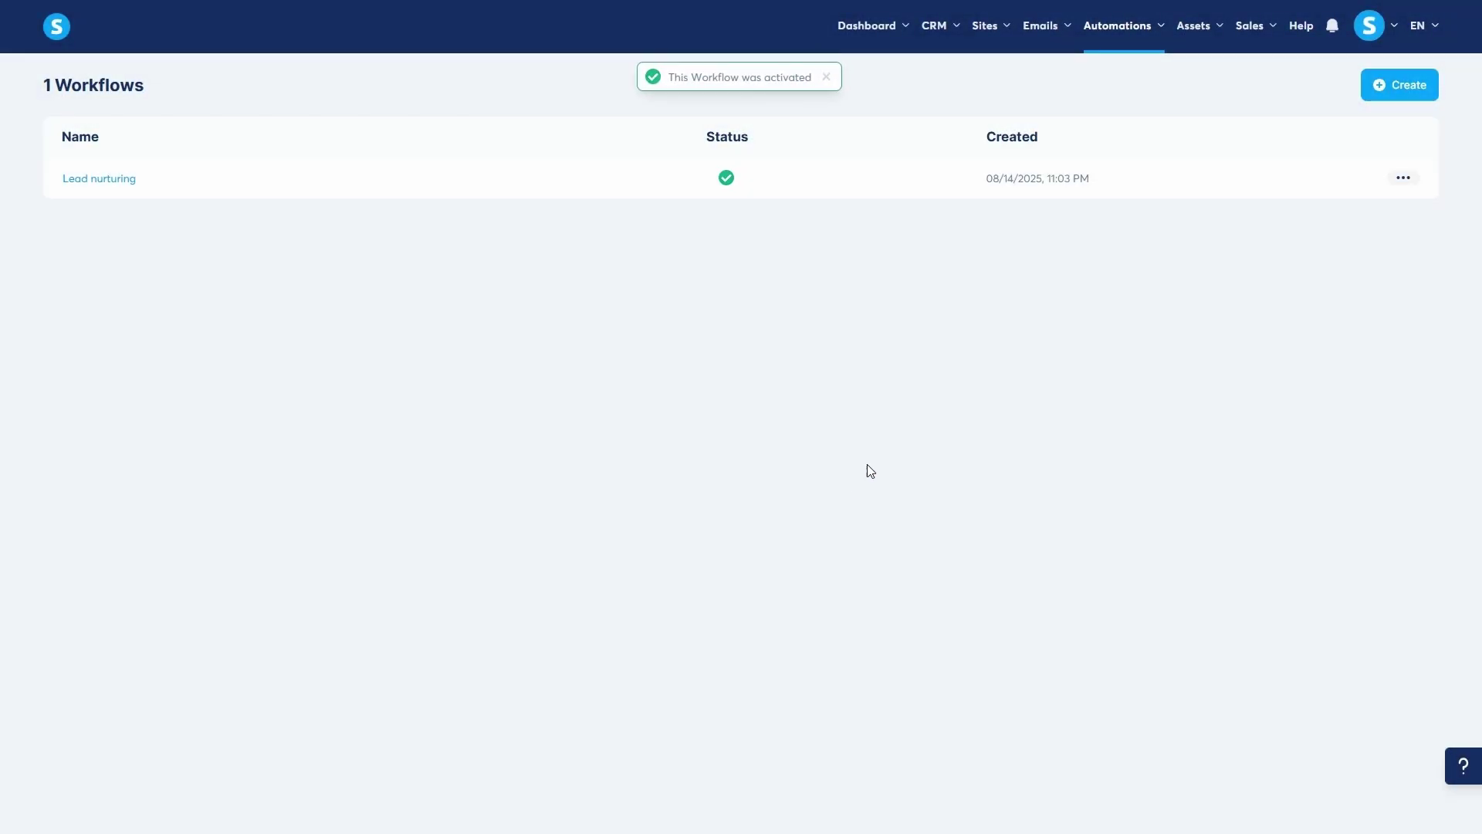